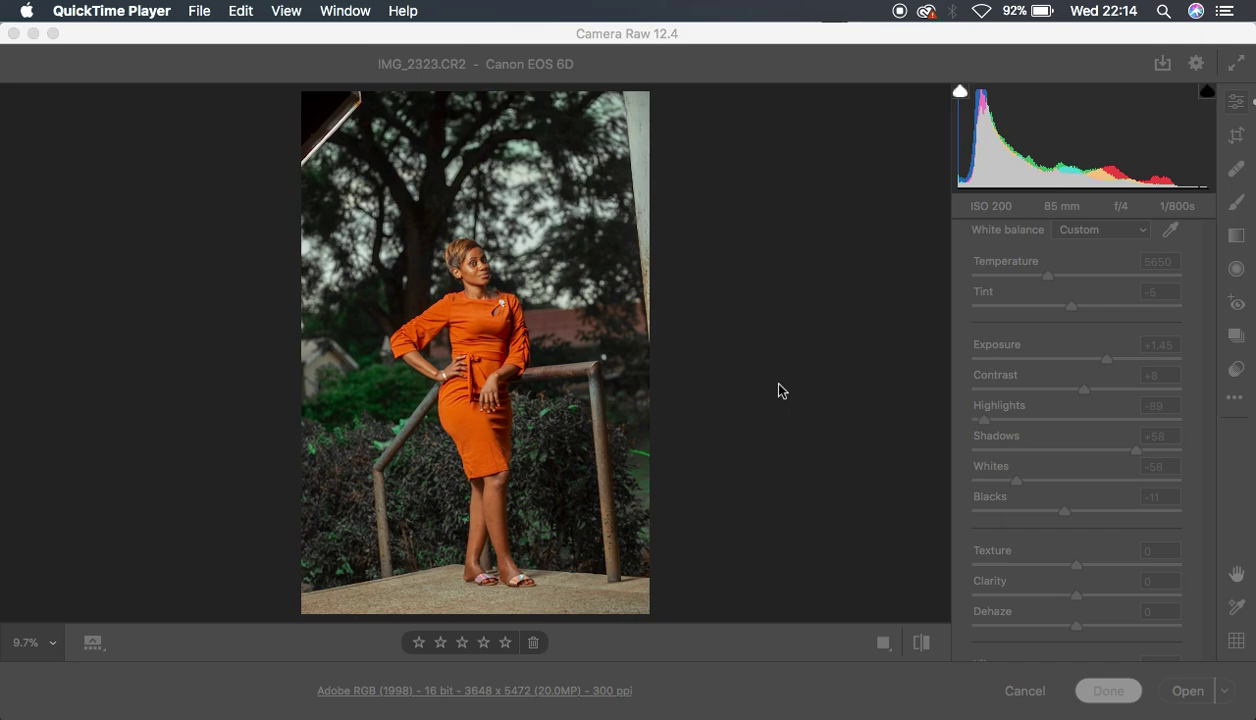
Compare the edited portrait with its default settings by toggling between the two versions several times
click(665, 34)
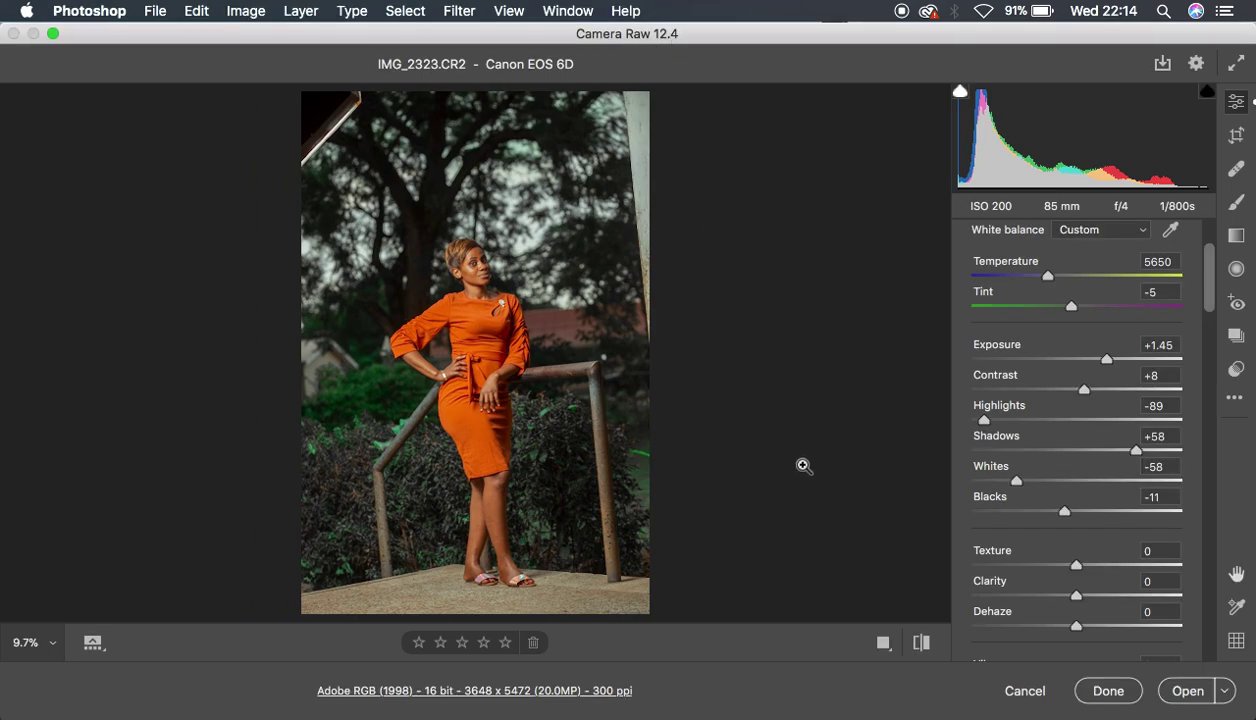
click(920, 642)
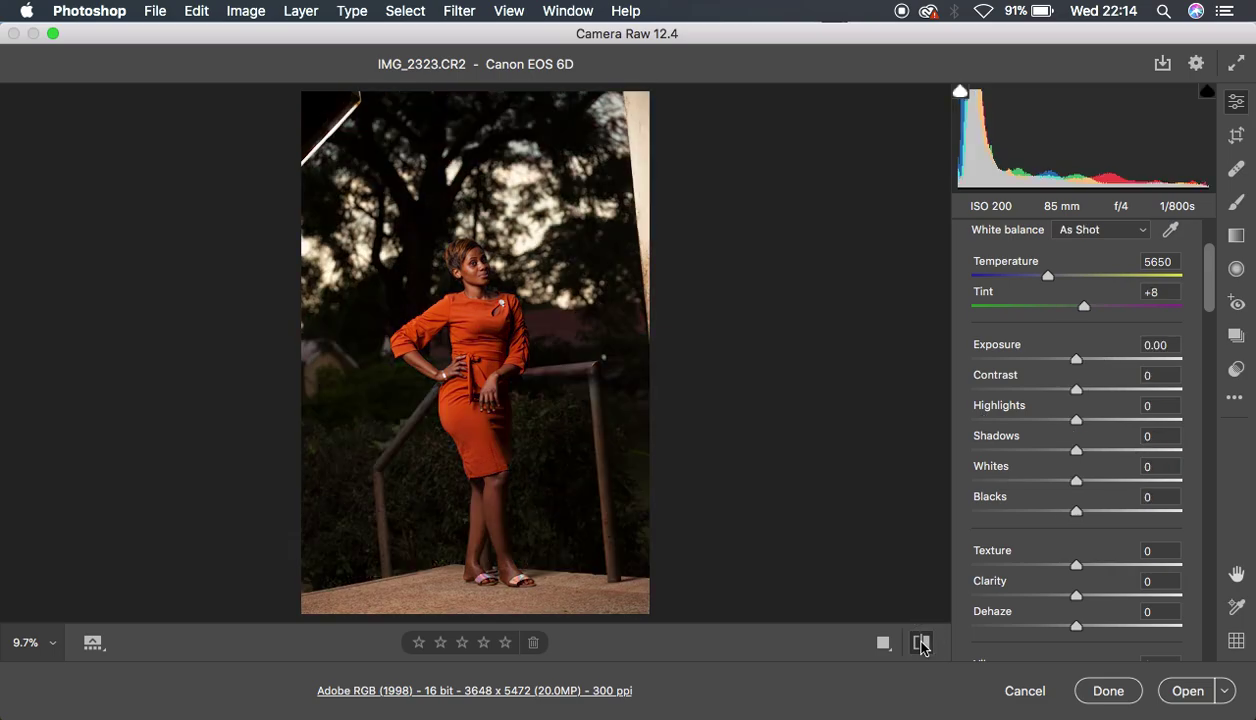
click(920, 642)
click(920, 642)
click(920, 642)
click(920, 642)
click(920, 642)
click(920, 642)
click(920, 642)
click(920, 642)
click(920, 642)
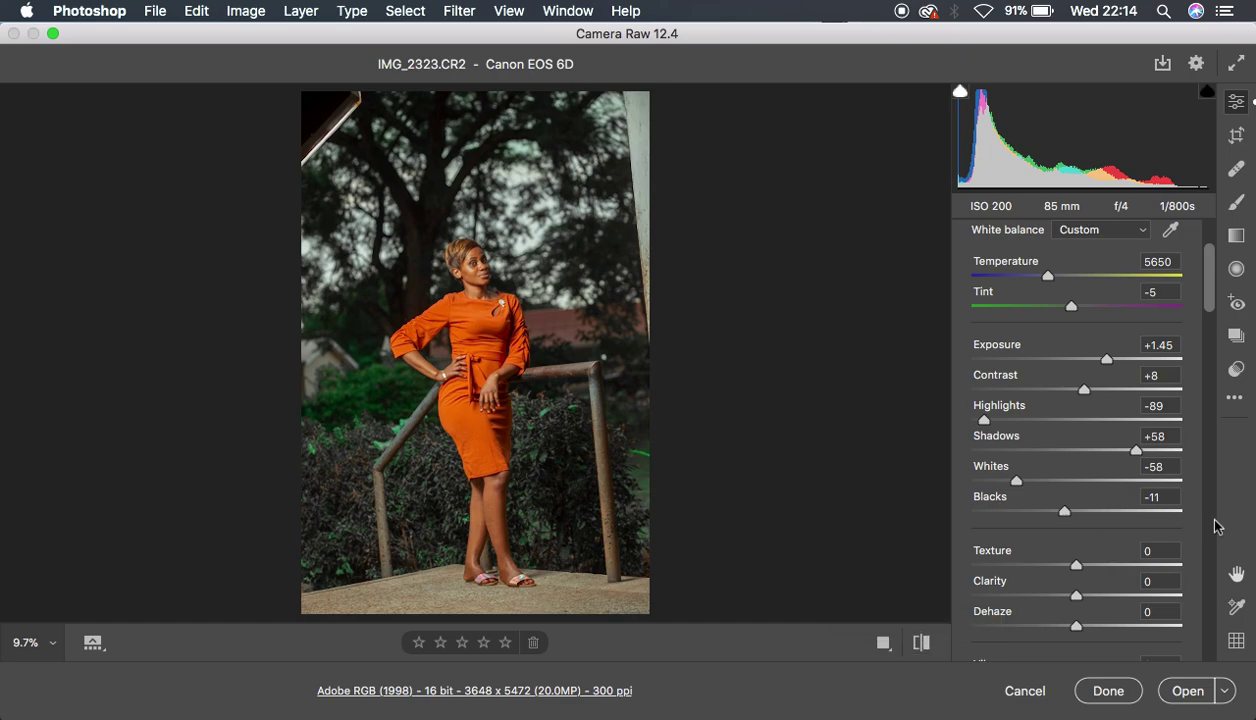
Reset the portrait's adjustments to the default settings and inspect the woman's face at 100%
click(1238, 400)
click(1140, 417)
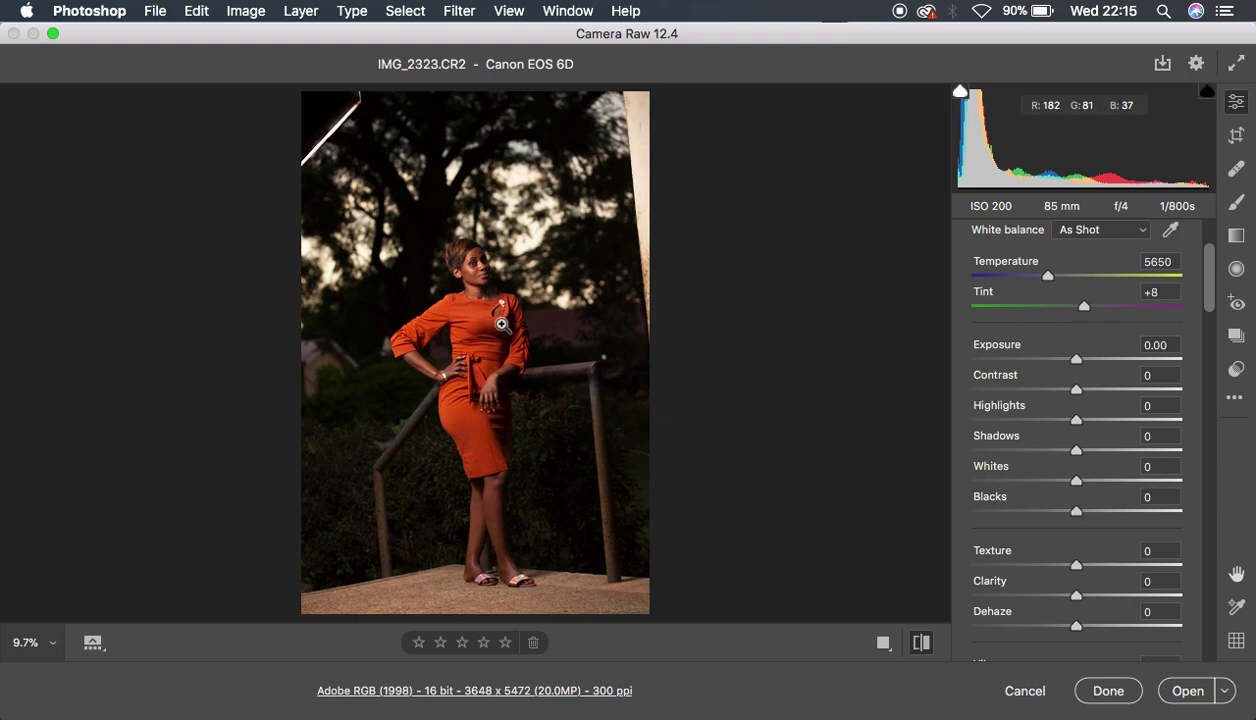
click(466, 276)
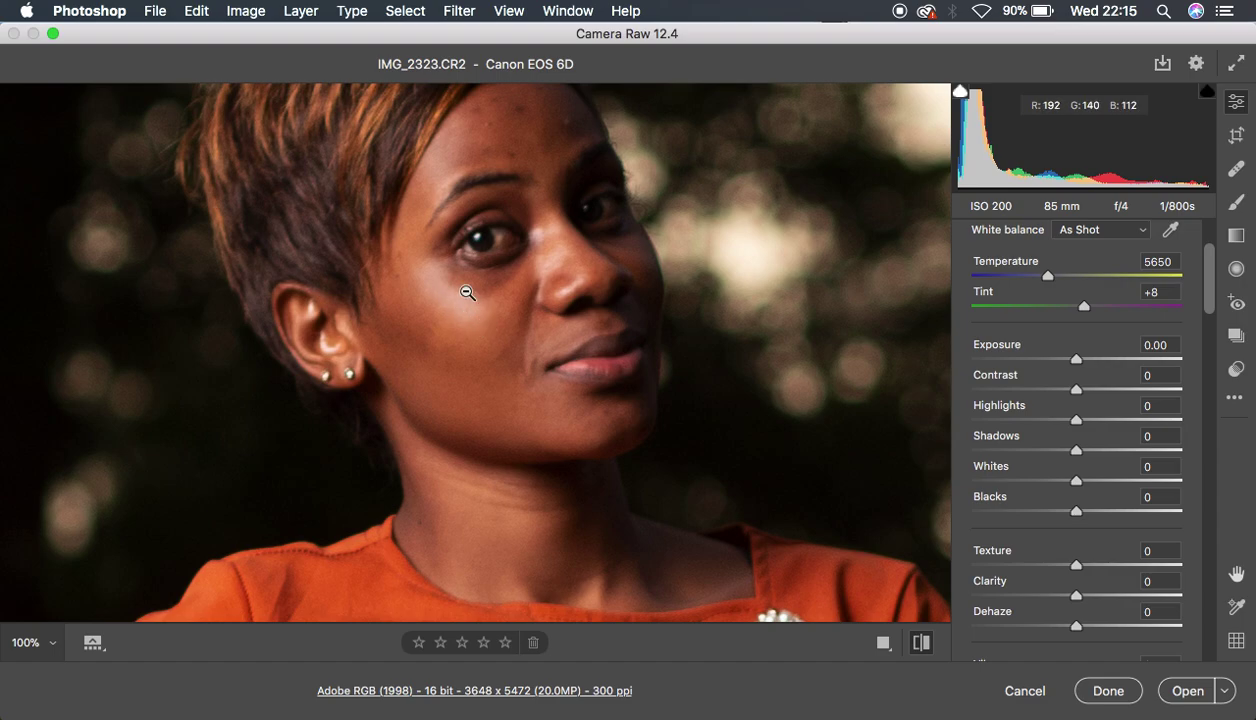
click(465, 292)
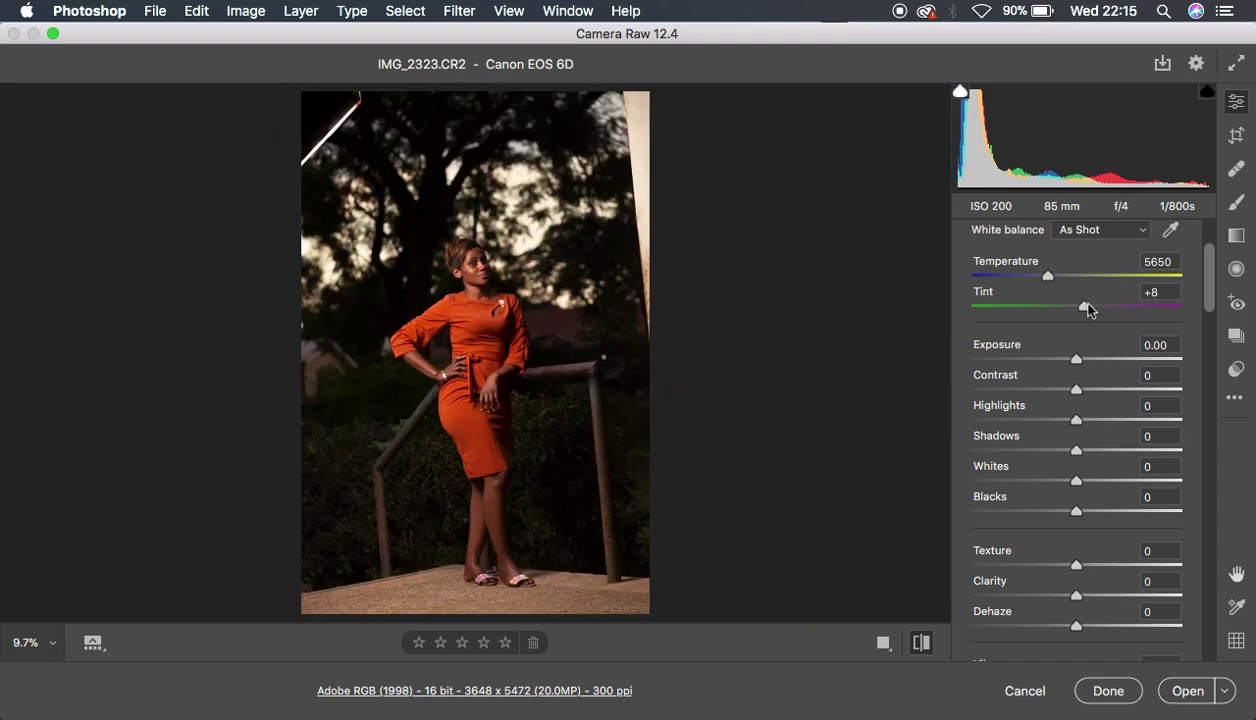
Set the white balance Tint to -4 and compare the portrait with its default settings
drag(1086, 305, 1071, 308)
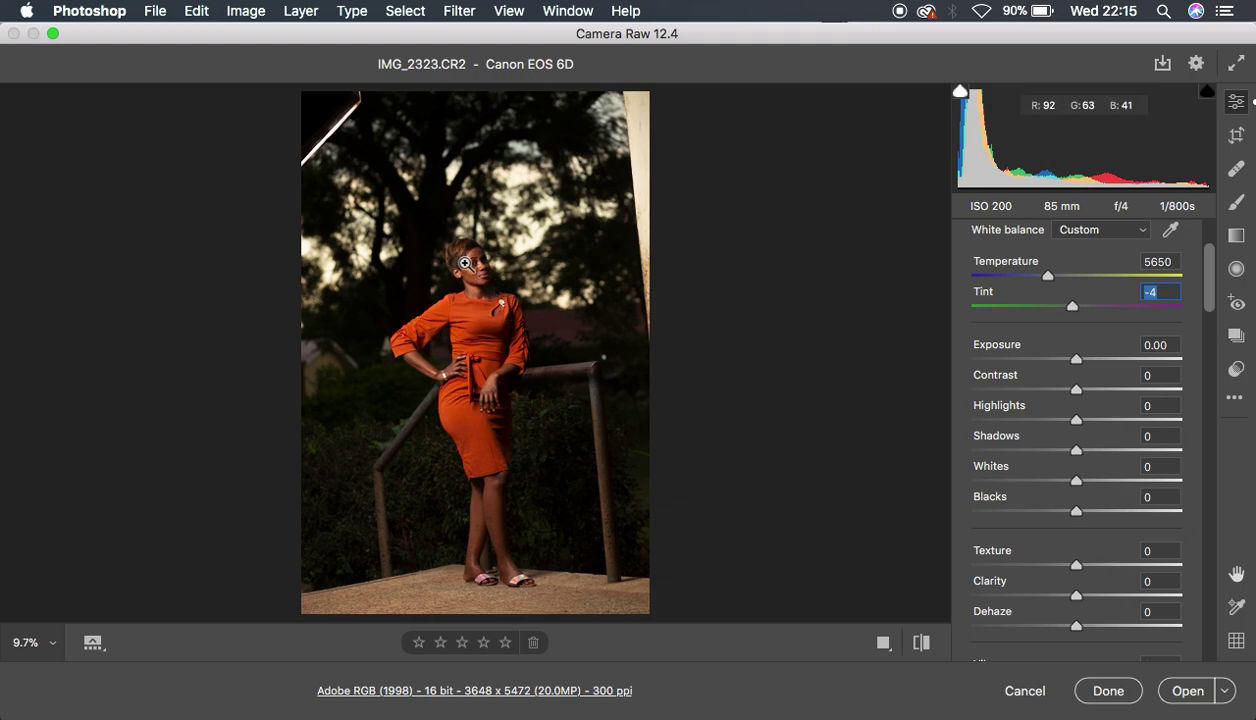
click(922, 645)
click(922, 645)
click(922, 645)
click(922, 645)
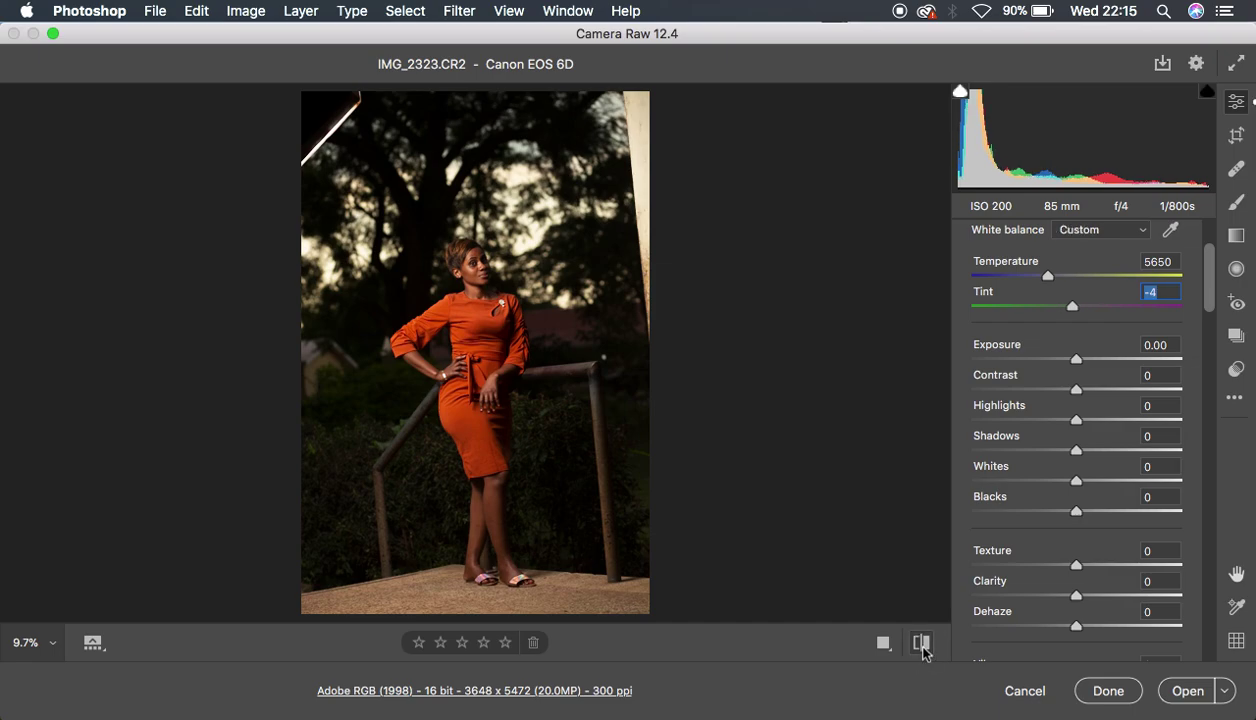
Lower the portrait's Highlights to -71 and Whites to -73
click(1060, 423)
drag(1060, 423, 1003, 422)
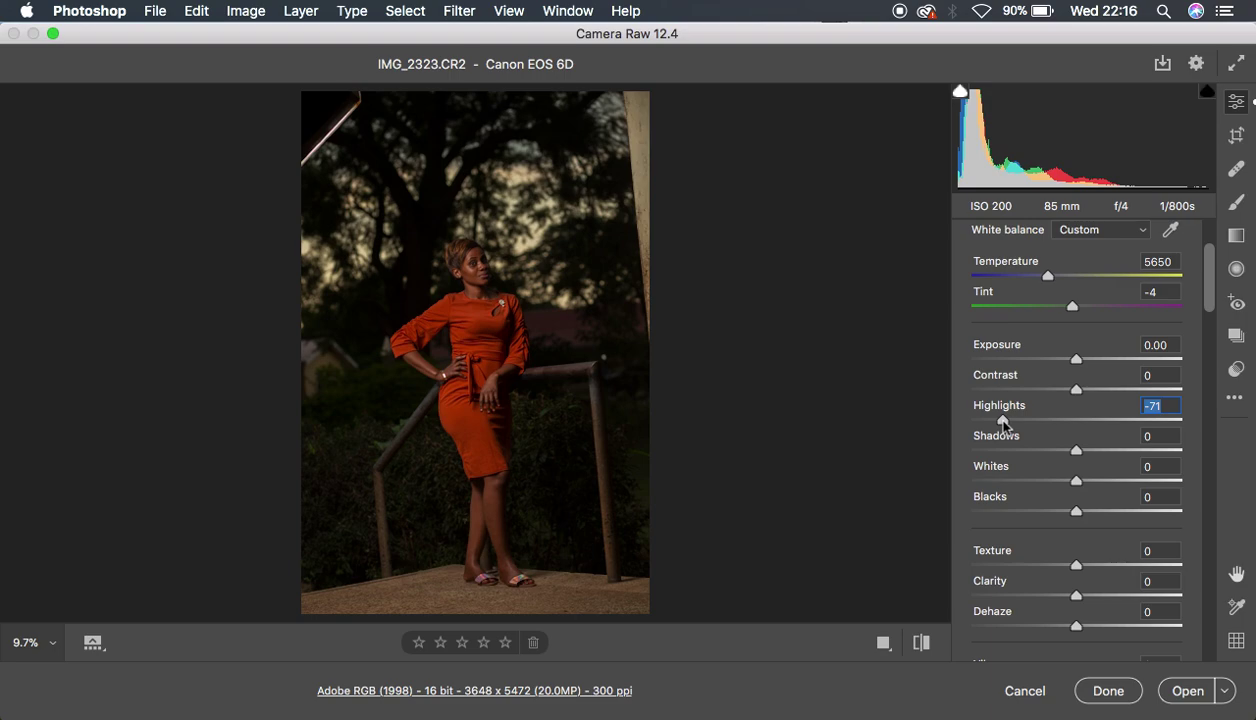
drag(1077, 483, 1001, 488)
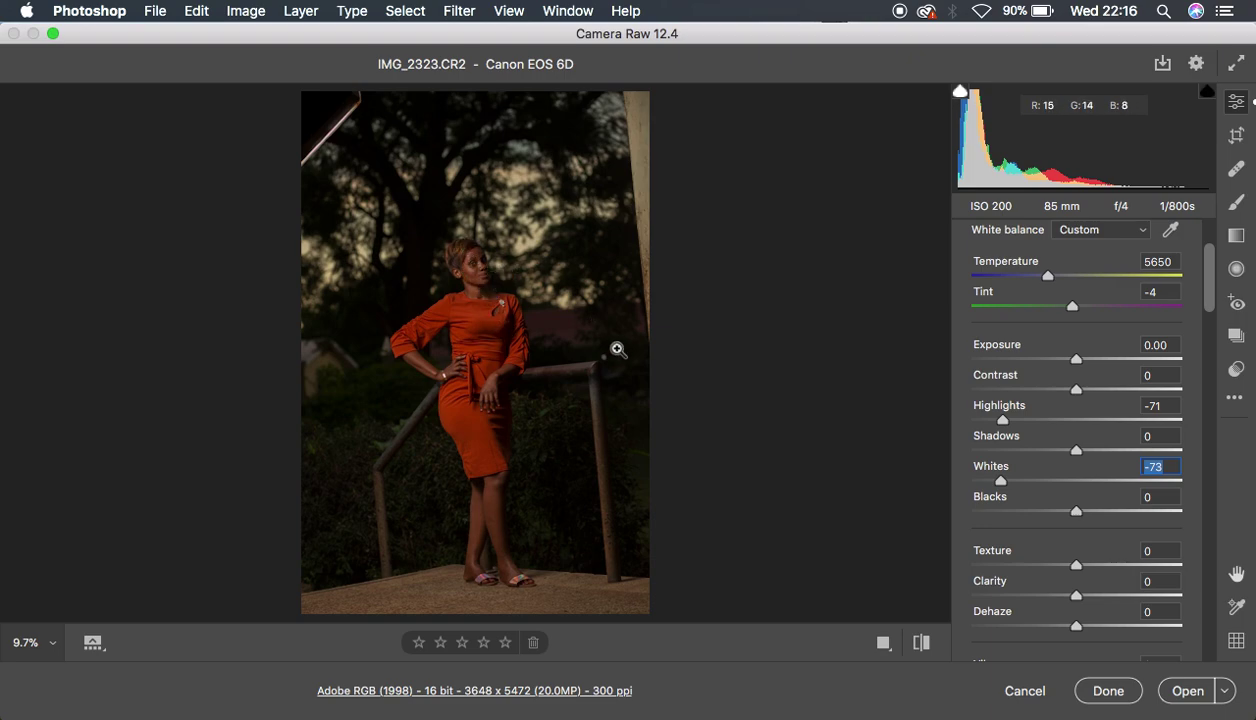
Raise Shadows to +55 and Exposure to +1.00, checking the portrait against its default settings
drag(1090, 456, 1133, 455)
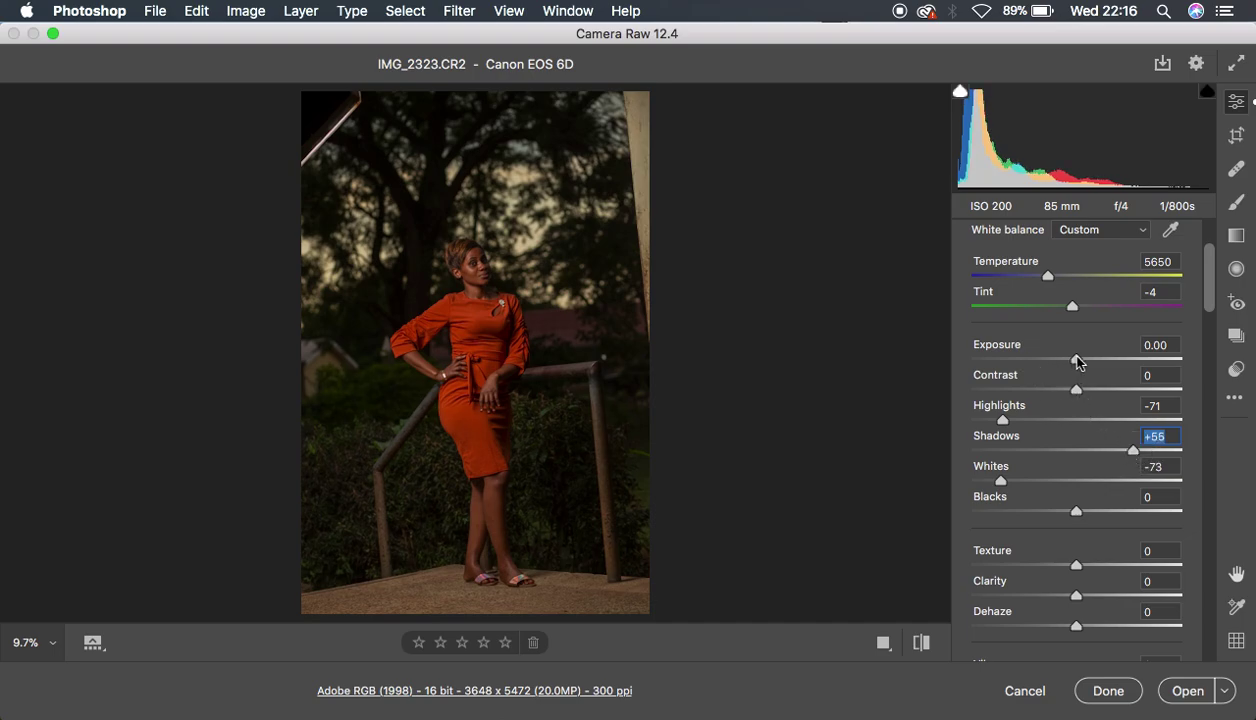
drag(1075, 359, 1097, 362)
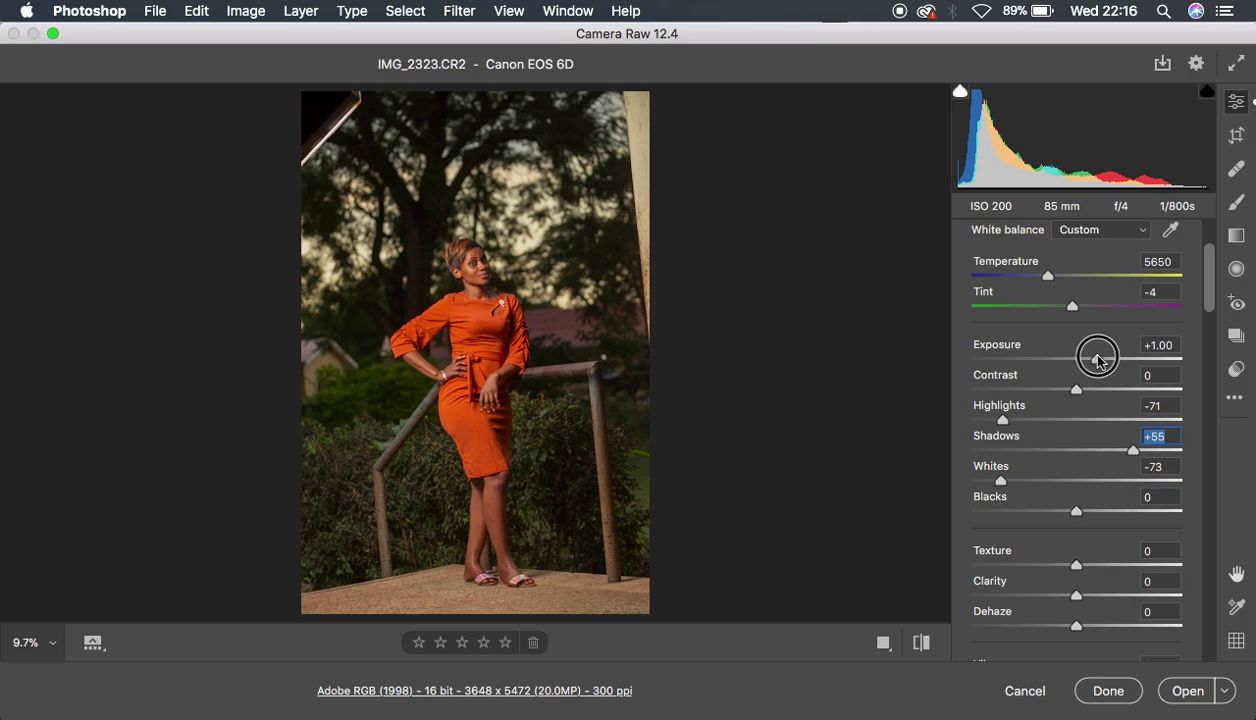
drag(1097, 360, 1098, 362)
click(921, 647)
click(921, 647)
click(921, 647)
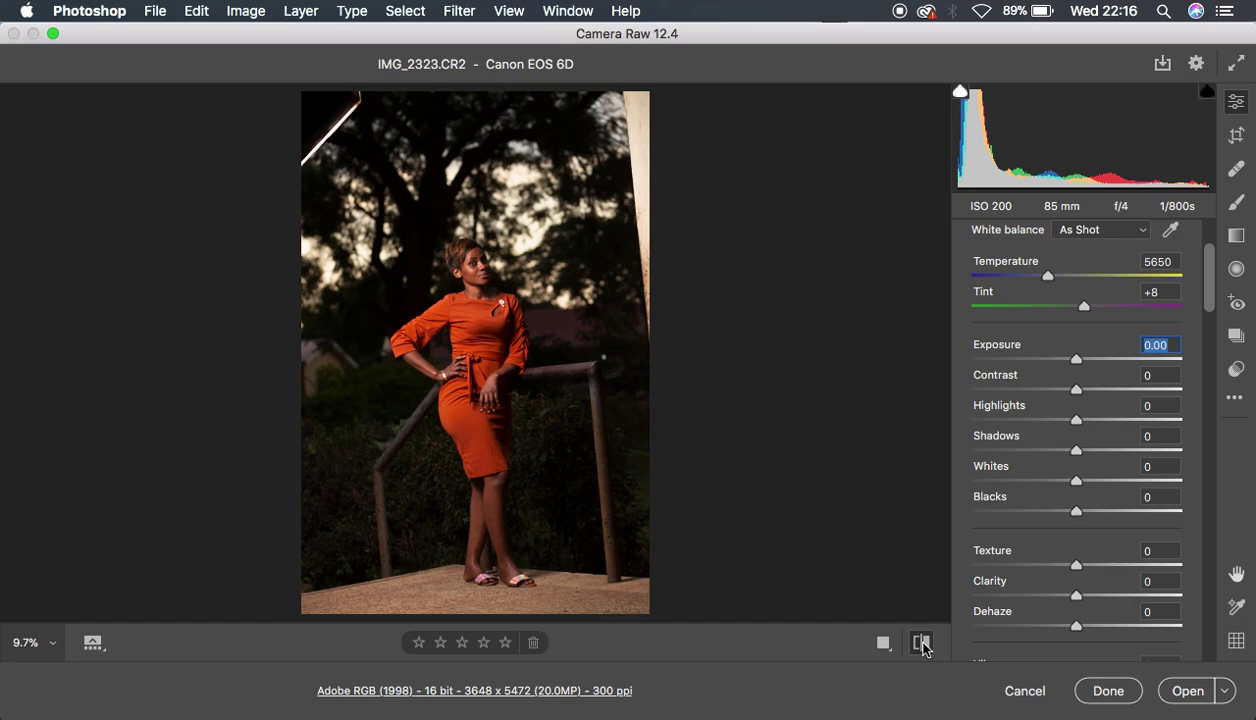
click(921, 647)
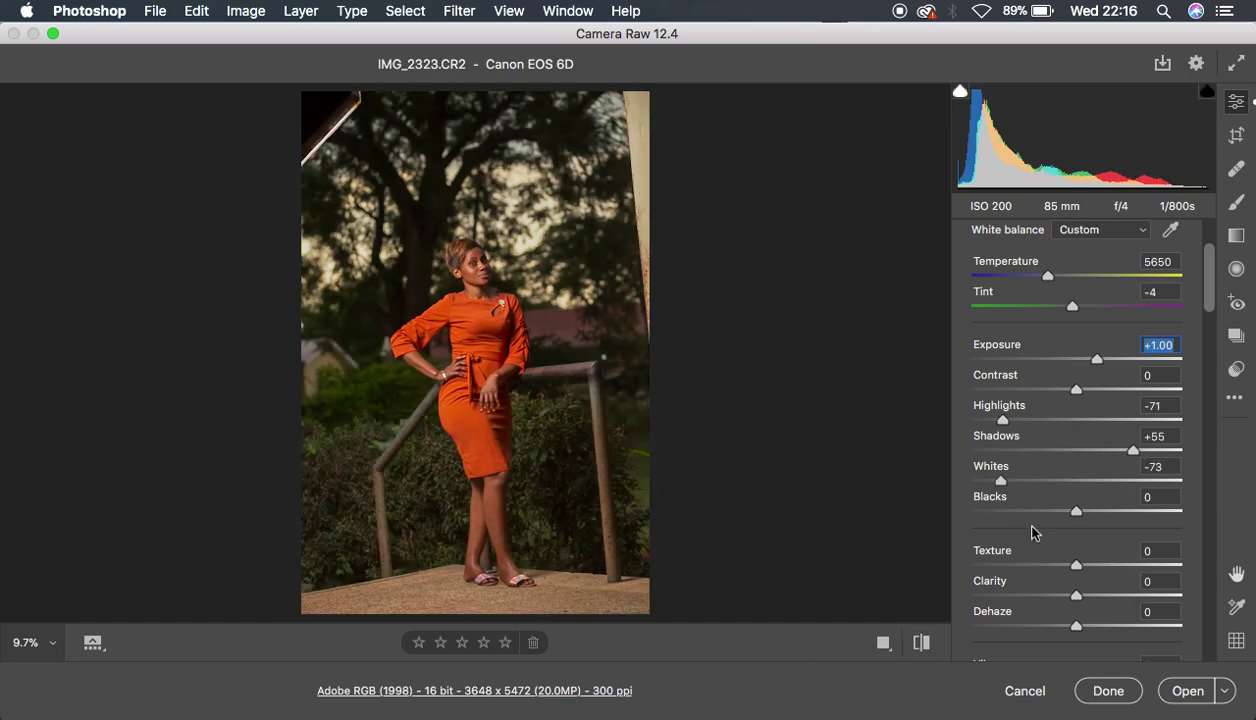
click(470, 268)
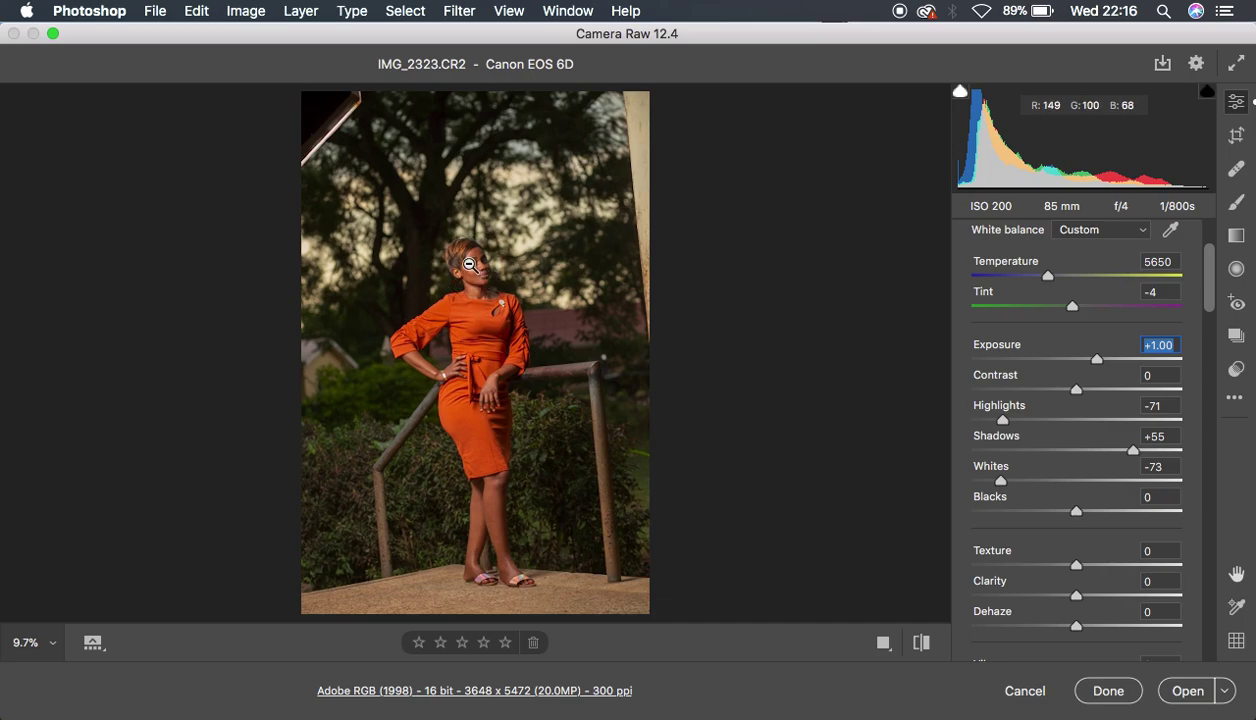
click(484, 314)
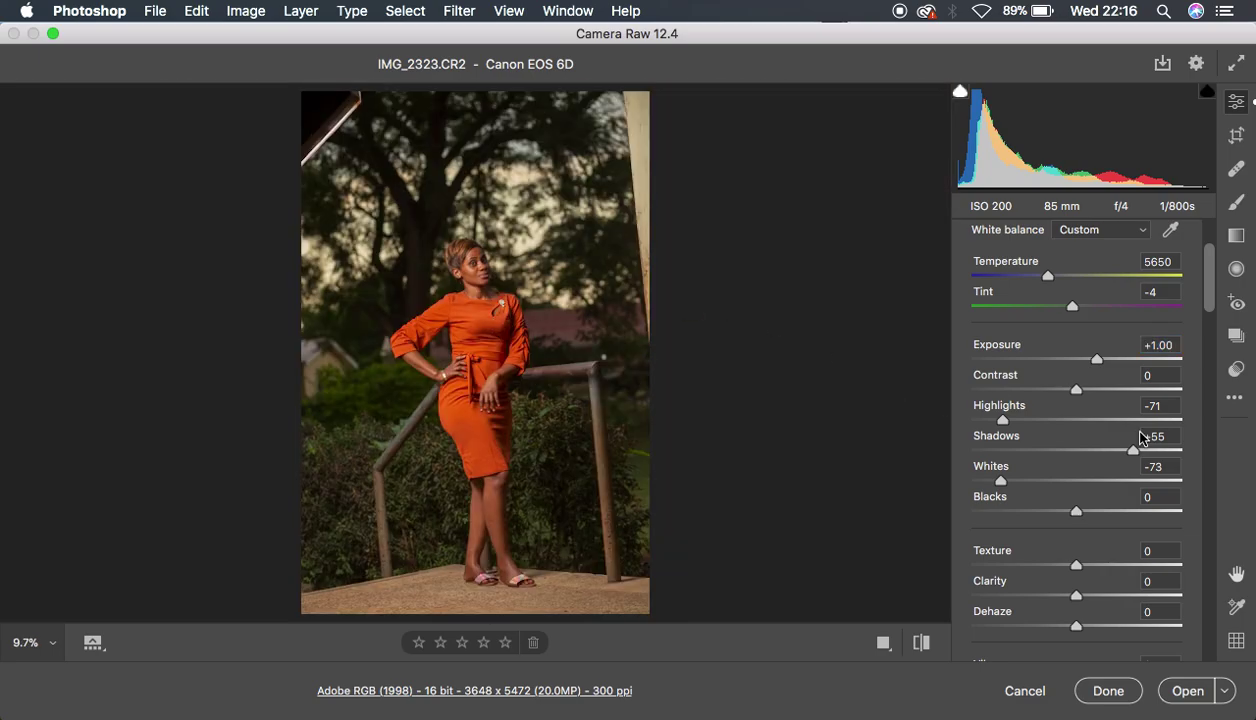
Set Contrast to +8 and increase Exposure to +1.10
drag(1076, 392, 1080, 393)
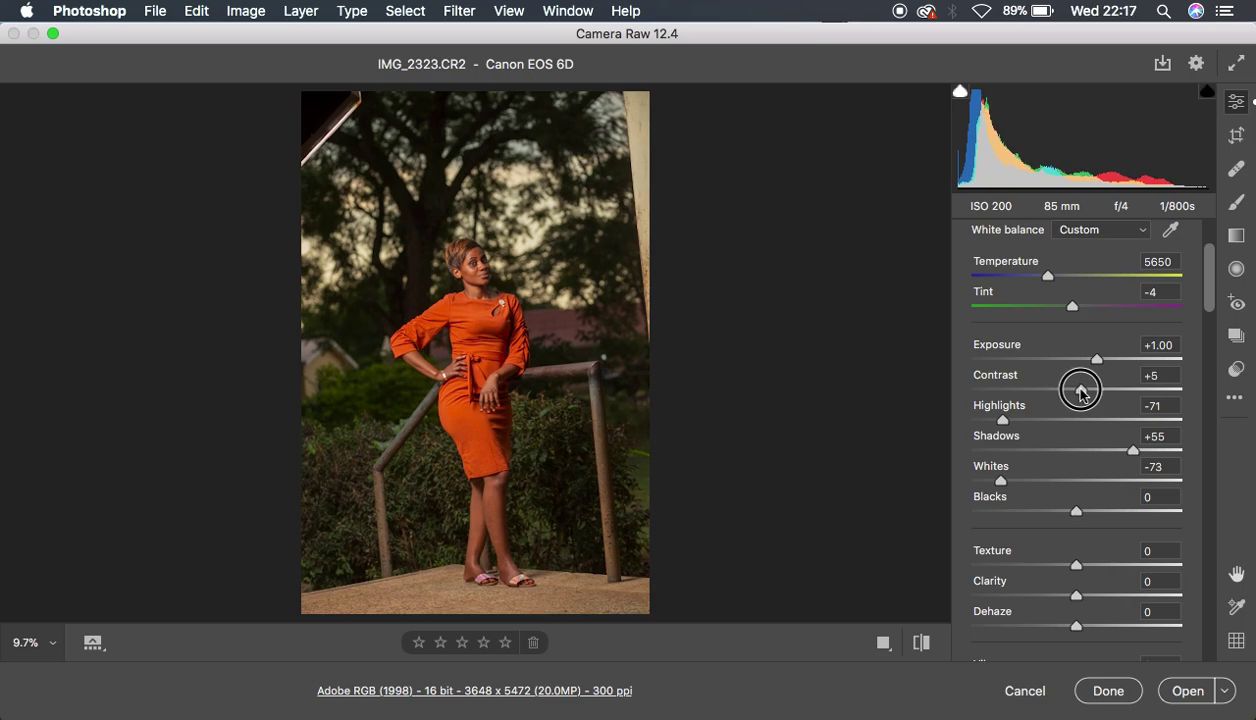
drag(1080, 393, 1085, 390)
click(1101, 363)
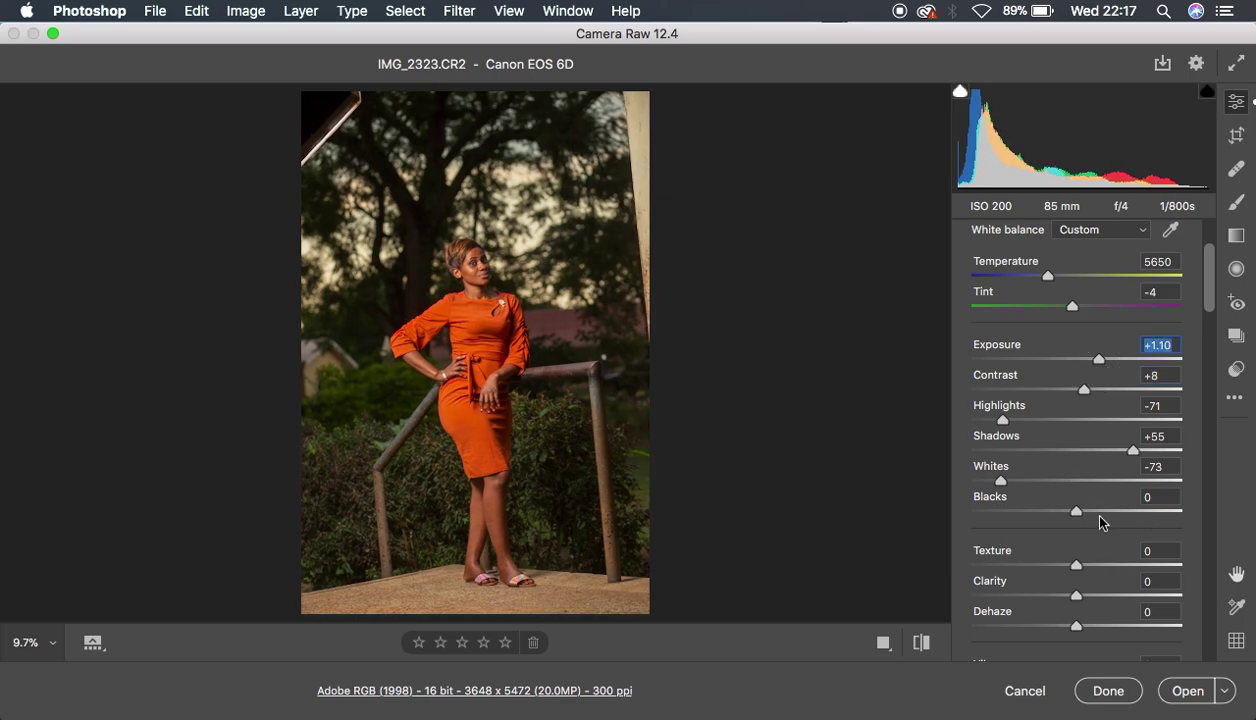
drag(1079, 518, 1070, 517)
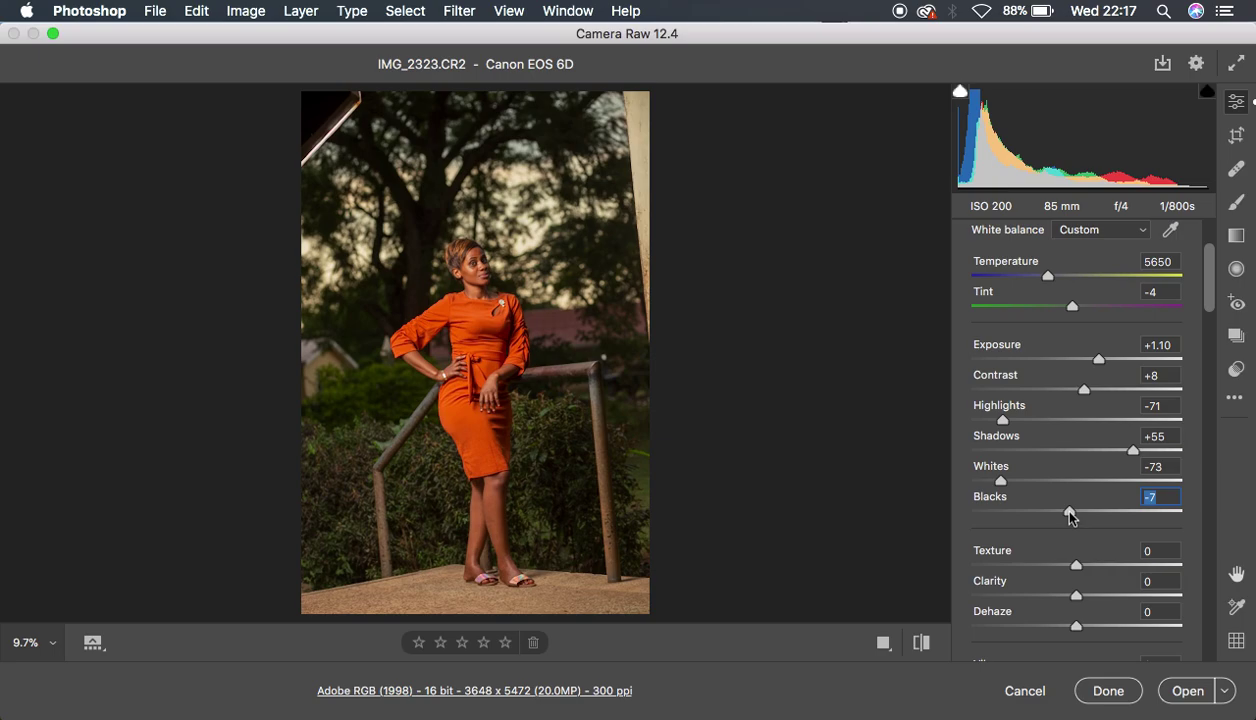
drag(1069, 515, 1064, 513)
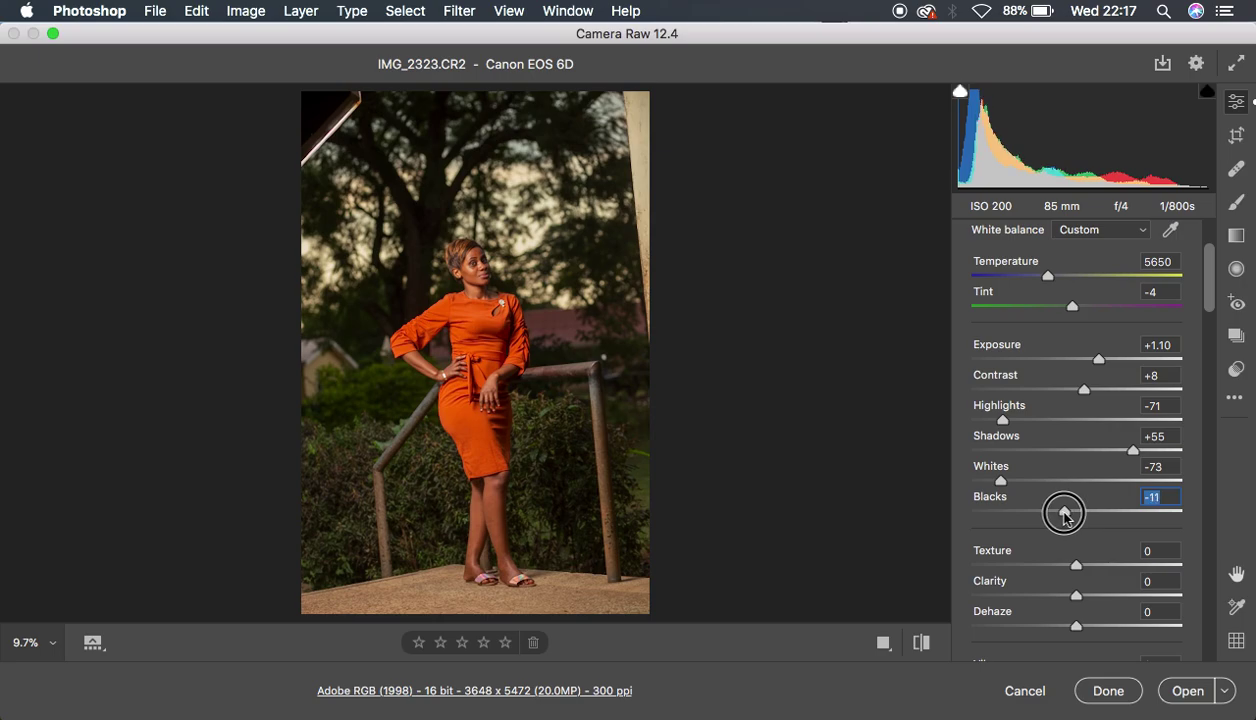
drag(1066, 515, 1066, 516)
drag(1066, 511, 983, 512)
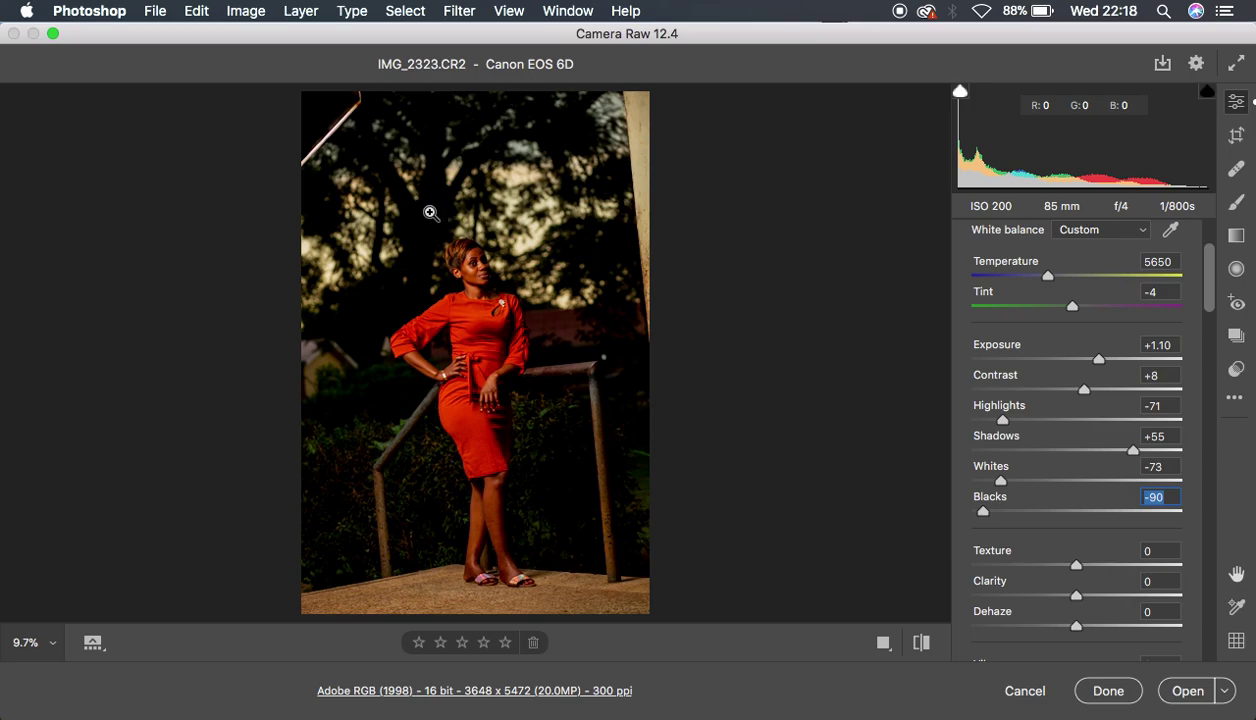
double_click(984, 512)
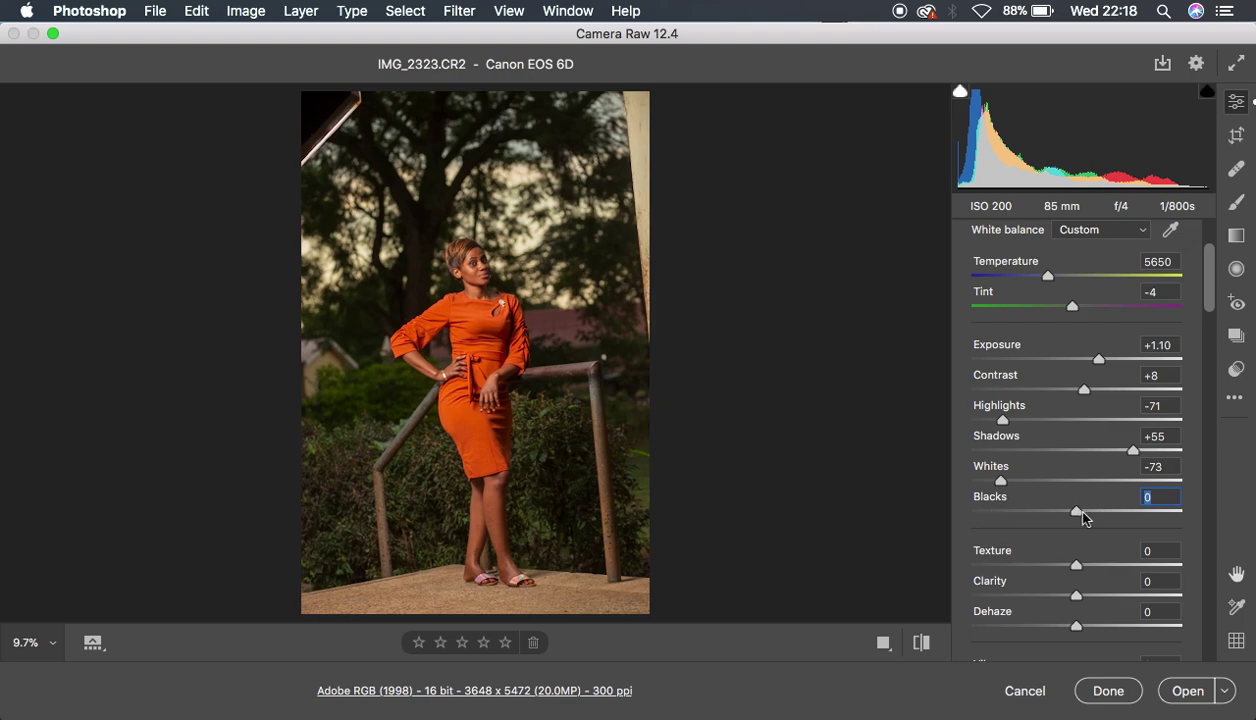
Set Blacks to -9 and Clarity to +3, comparing the portrait with its default settings
drag(1078, 514, 1068, 516)
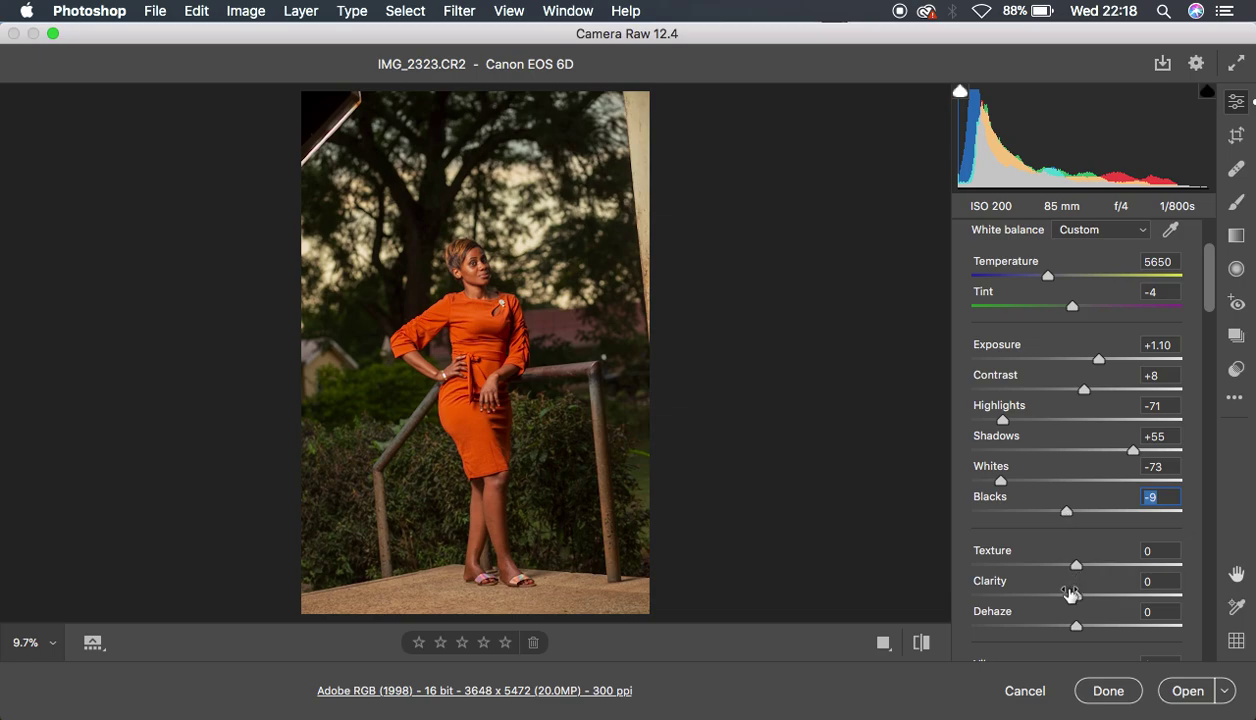
drag(1076, 597, 1079, 597)
click(921, 643)
click(921, 643)
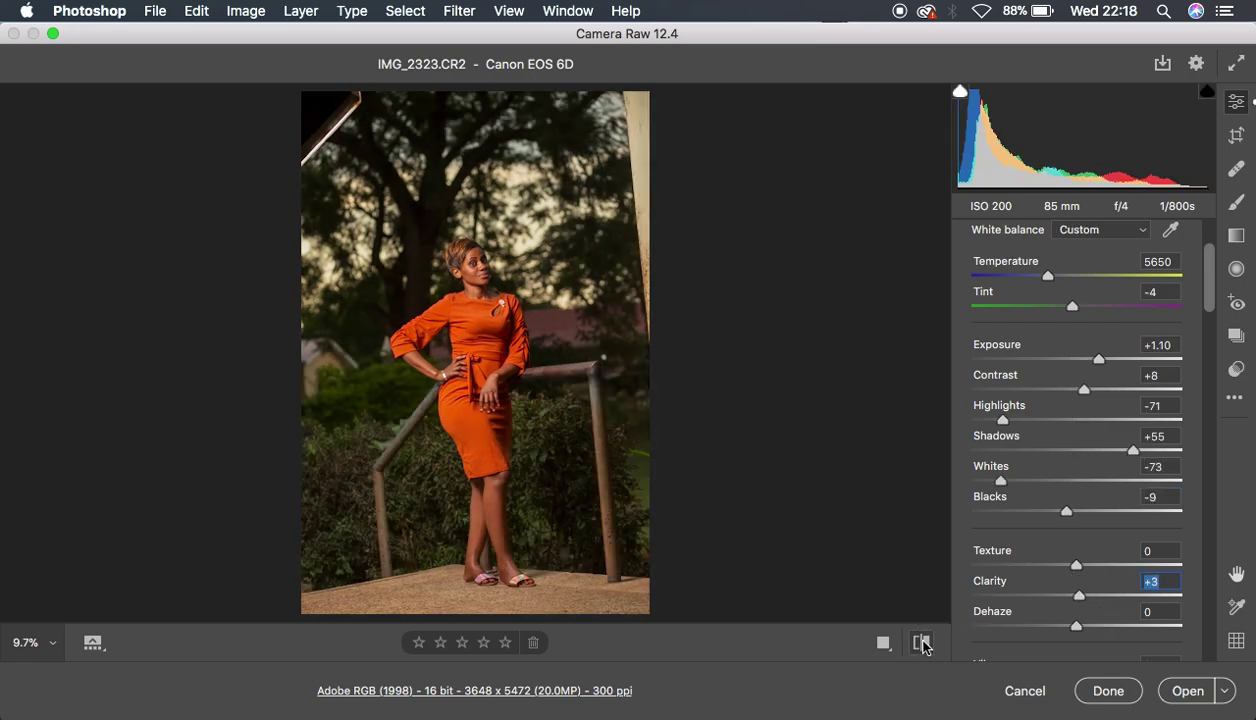
click(921, 643)
click(921, 643)
click(921, 643)
click(921, 643)
click(922, 645)
Set the Detail Sharpening to 52, checking its effect on the woman's face at 100%
scroll(1122, 543, down, 5)
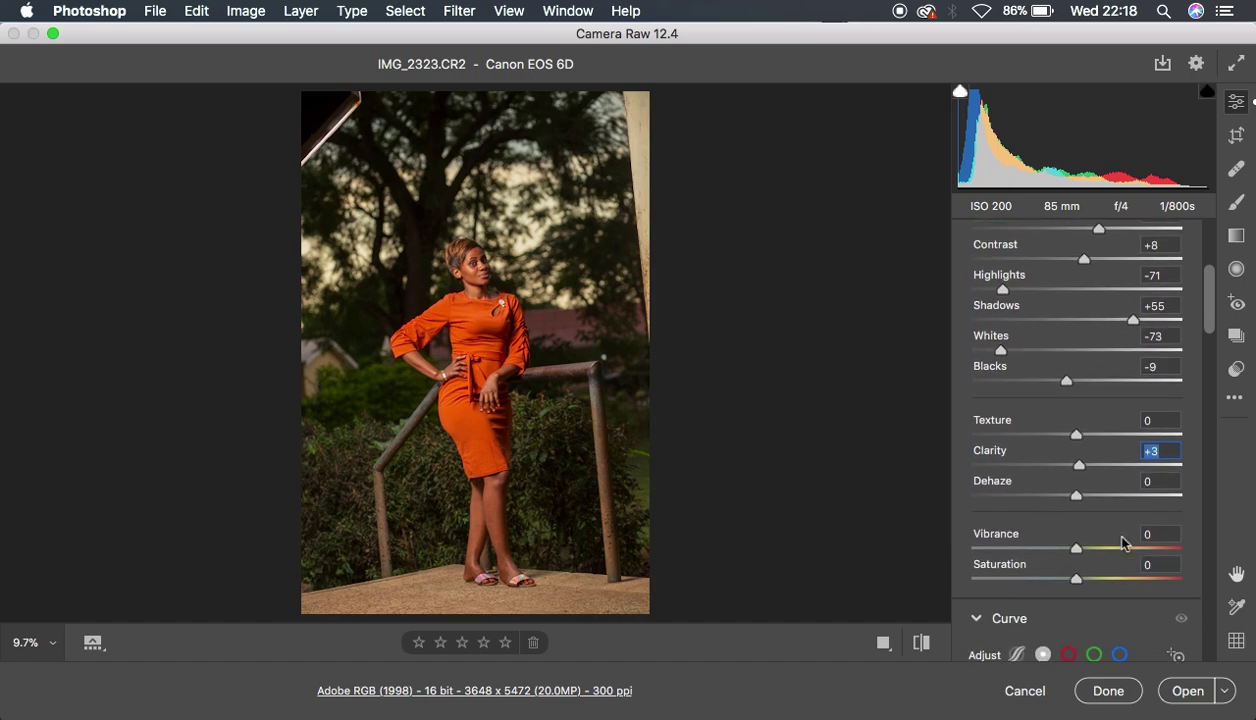
scroll(1122, 543, down, 10)
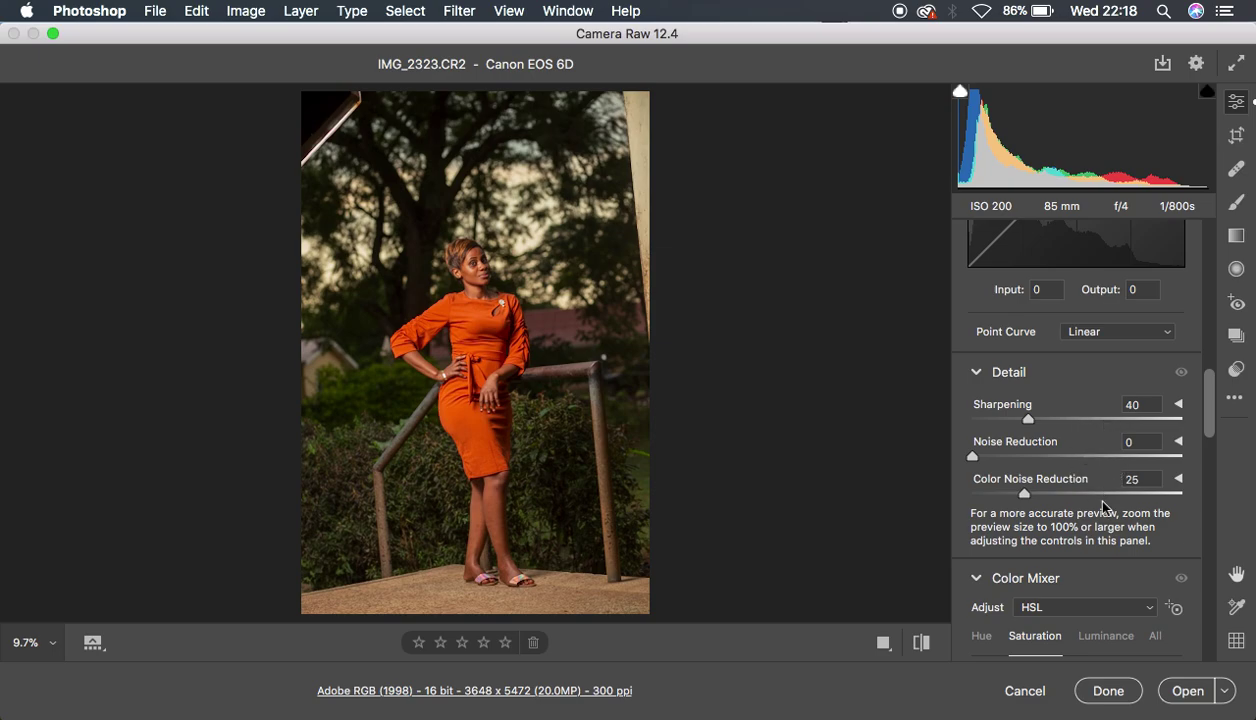
click(1029, 419)
drag(1031, 428, 1063, 431)
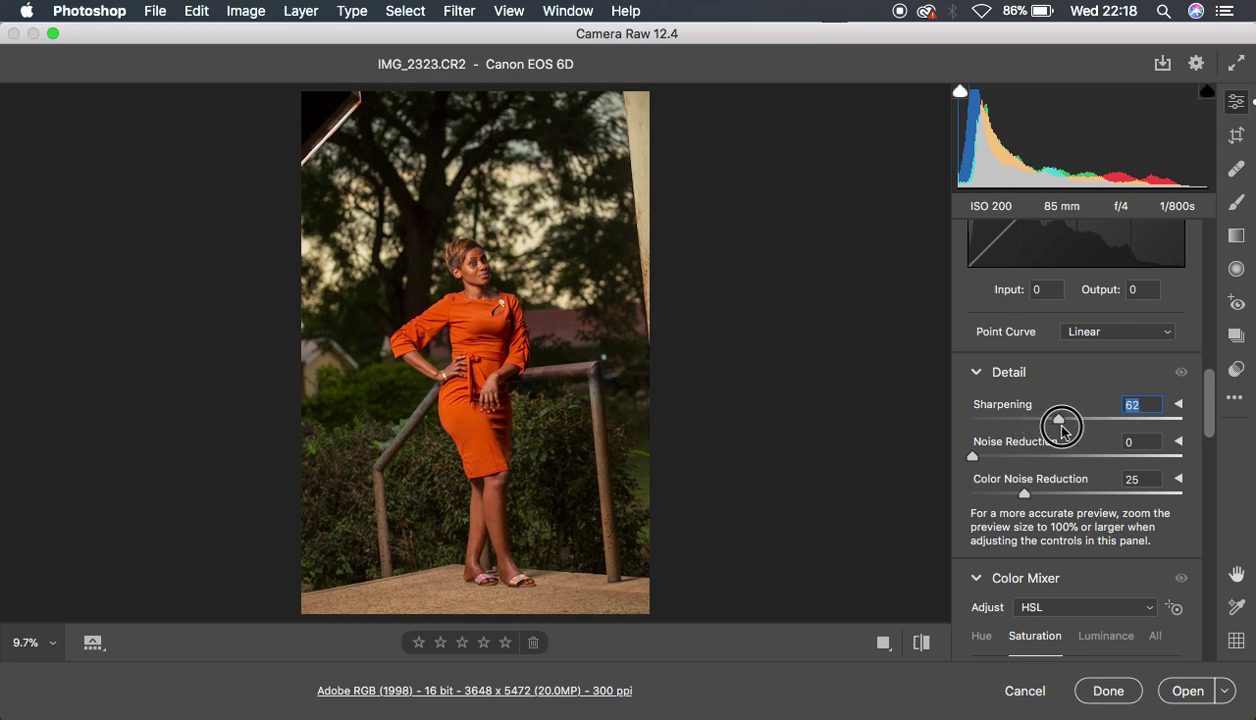
drag(1063, 431, 1063, 431)
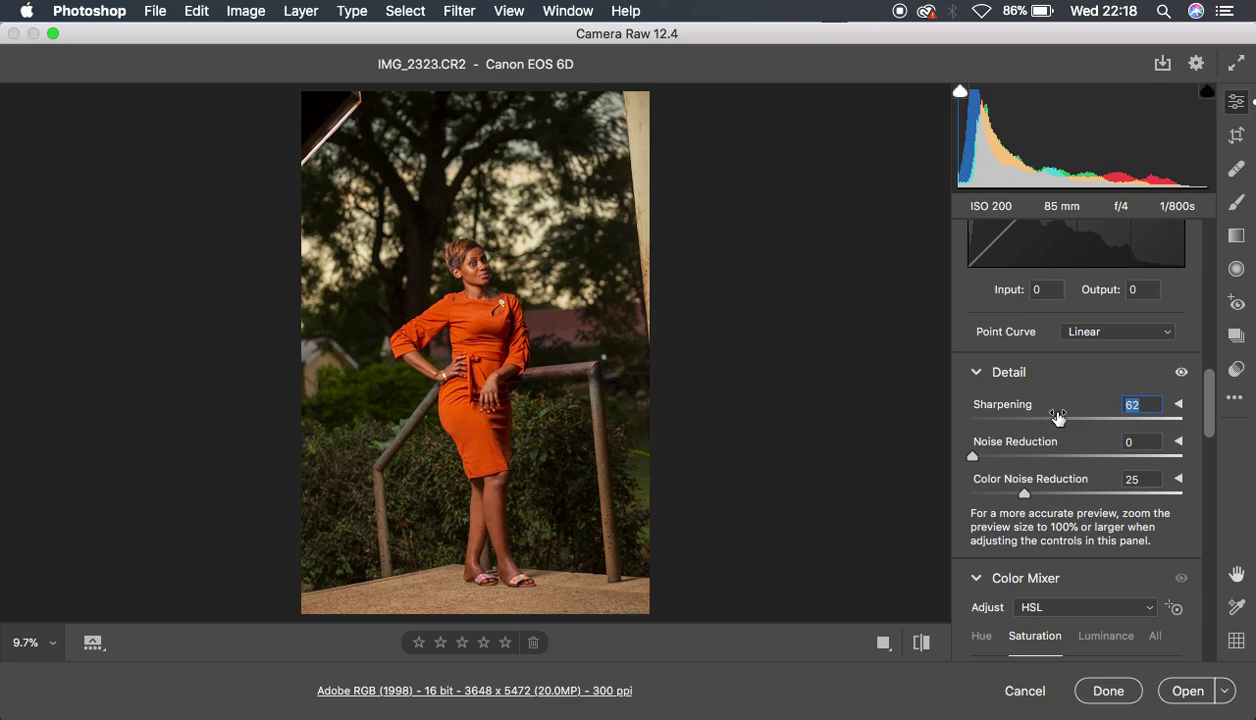
click(474, 264)
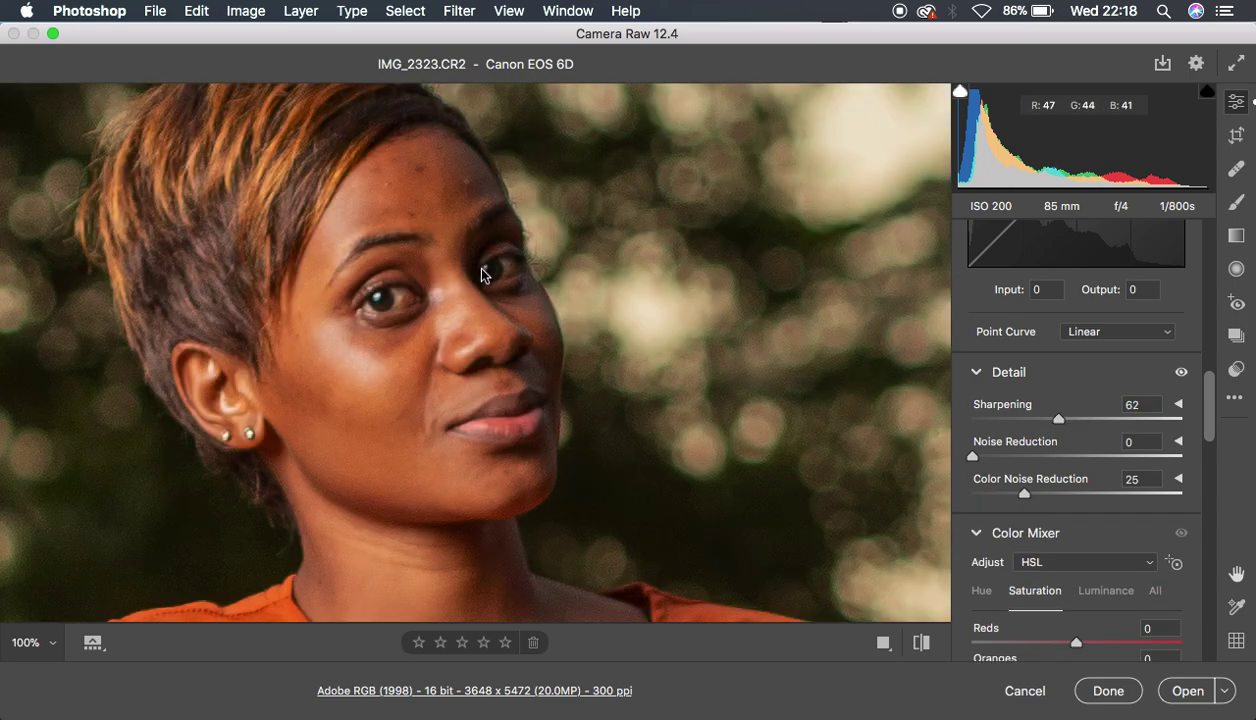
drag(1058, 424, 1044, 420)
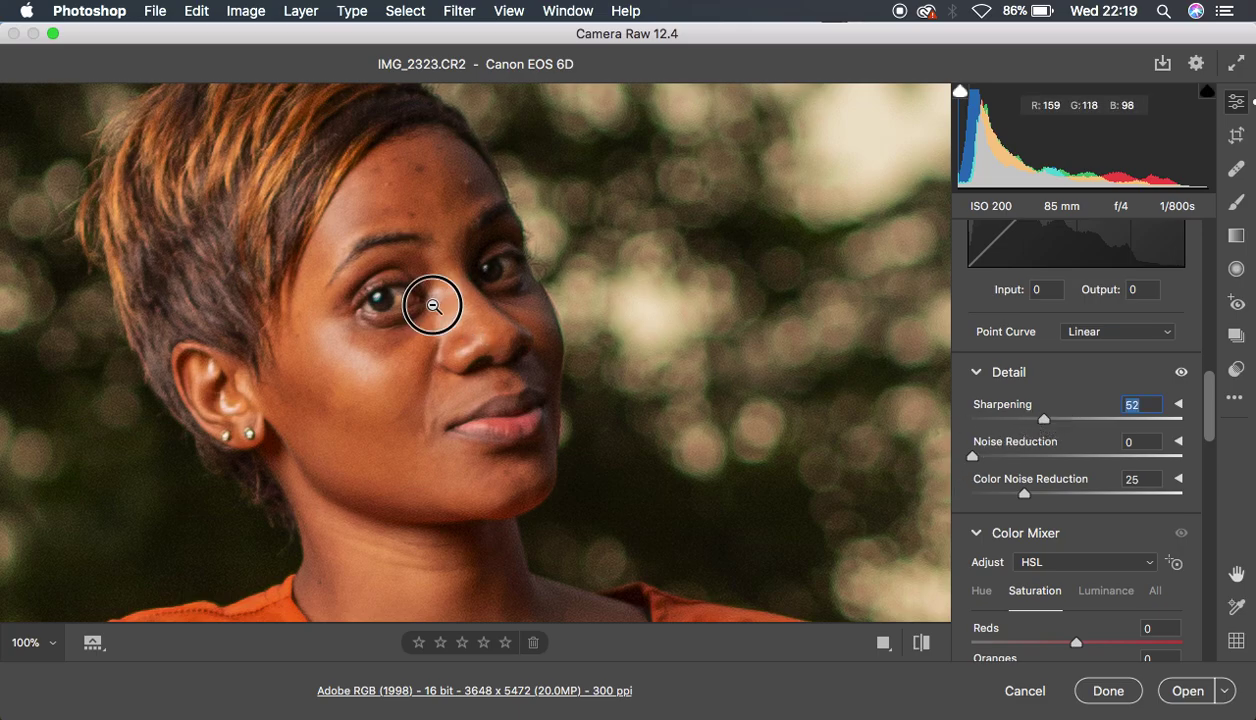
click(433, 306)
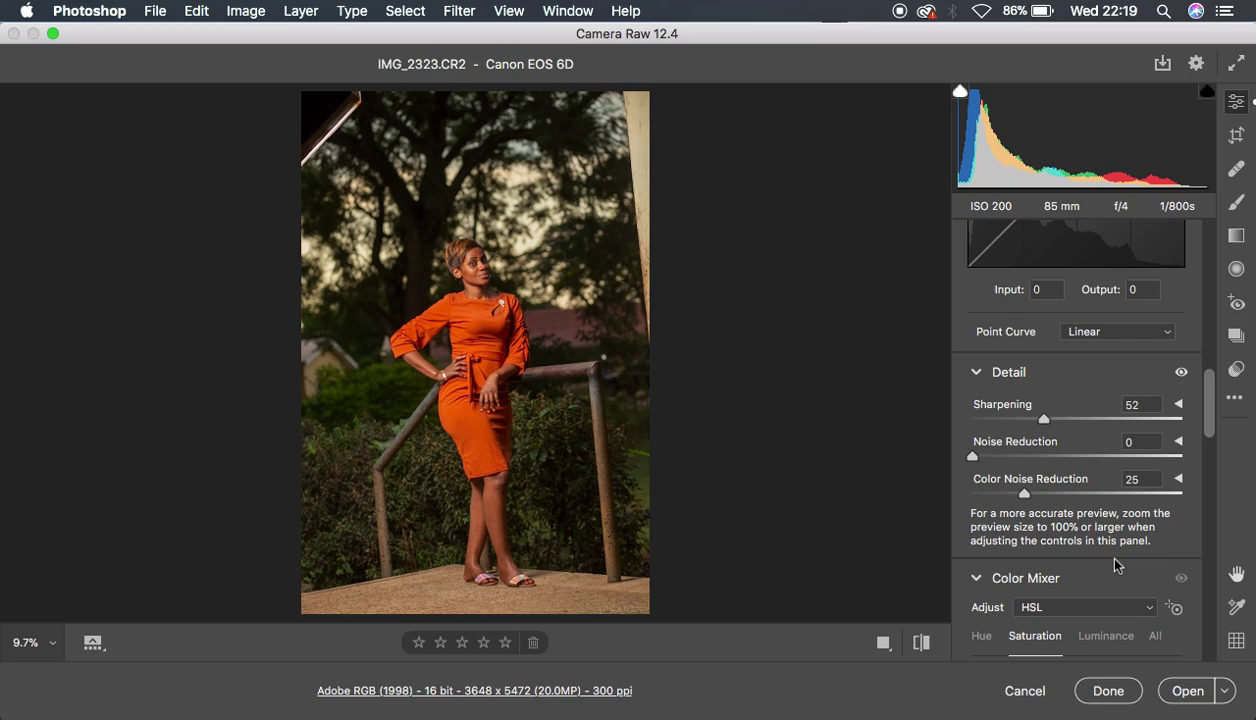
Reduce the saturation of the Yellows to -100 in the HSL Color Mixer
scroll(1115, 565, down, 5)
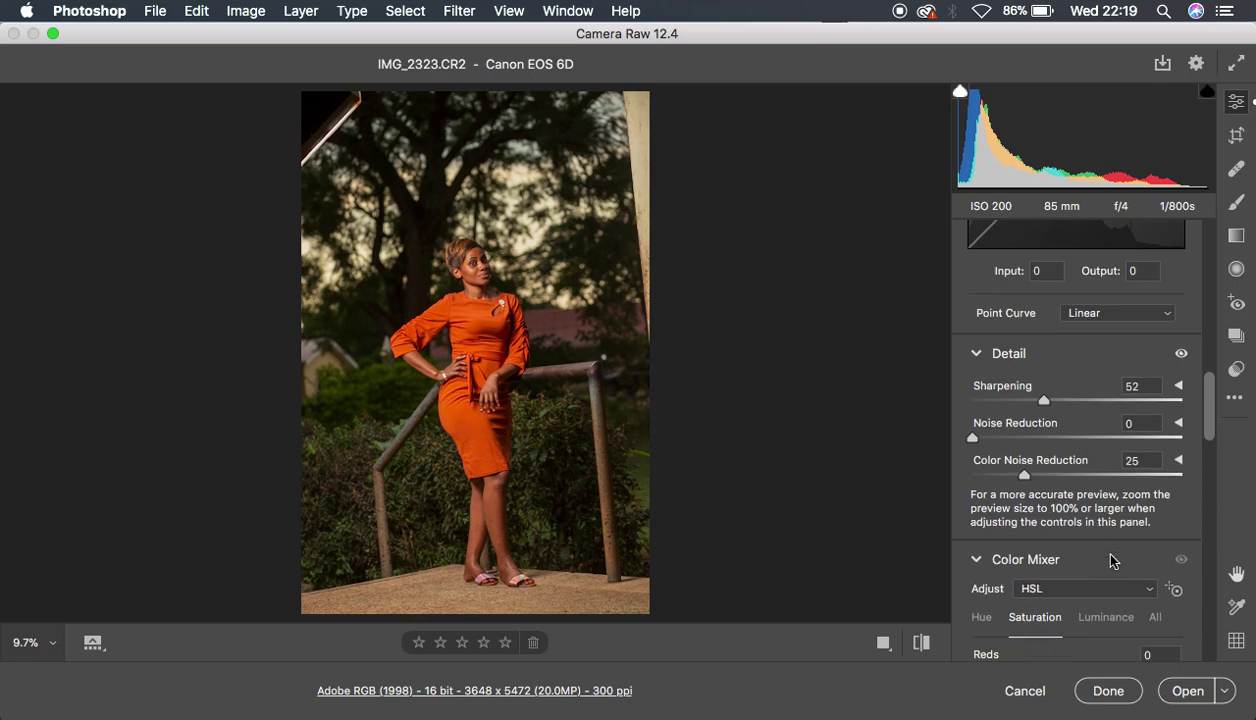
scroll(1113, 562, down, 2)
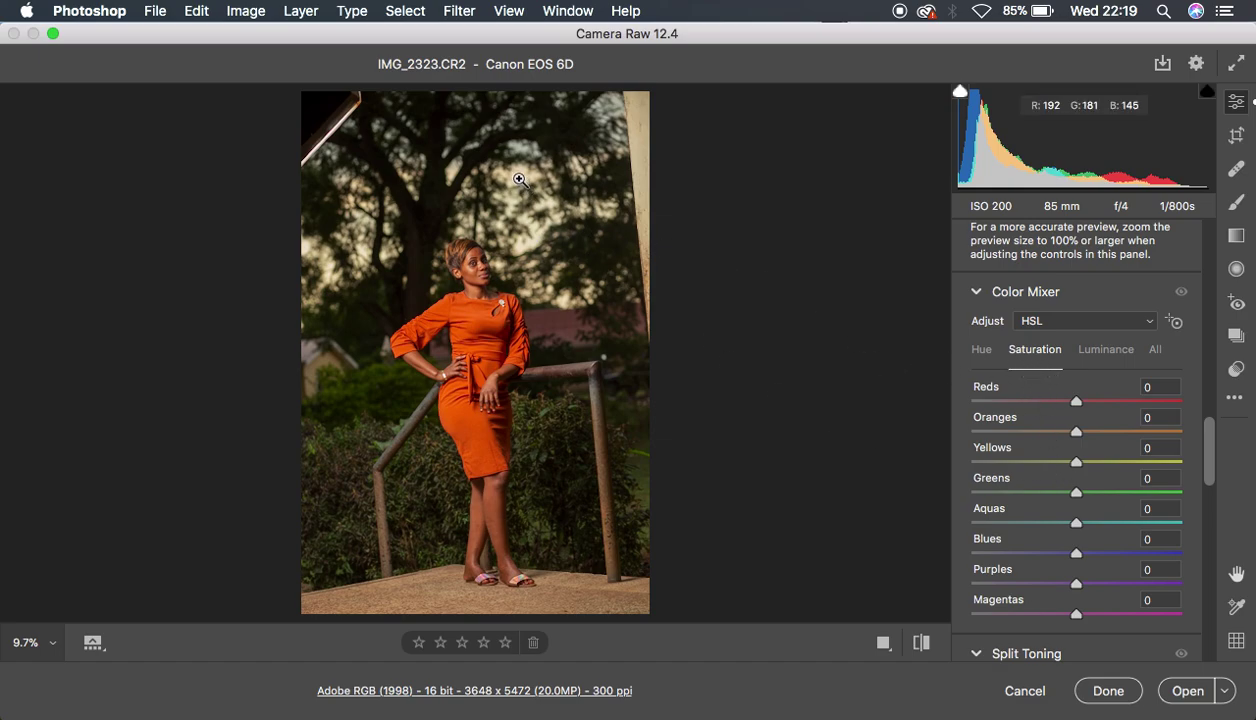
click(1074, 464)
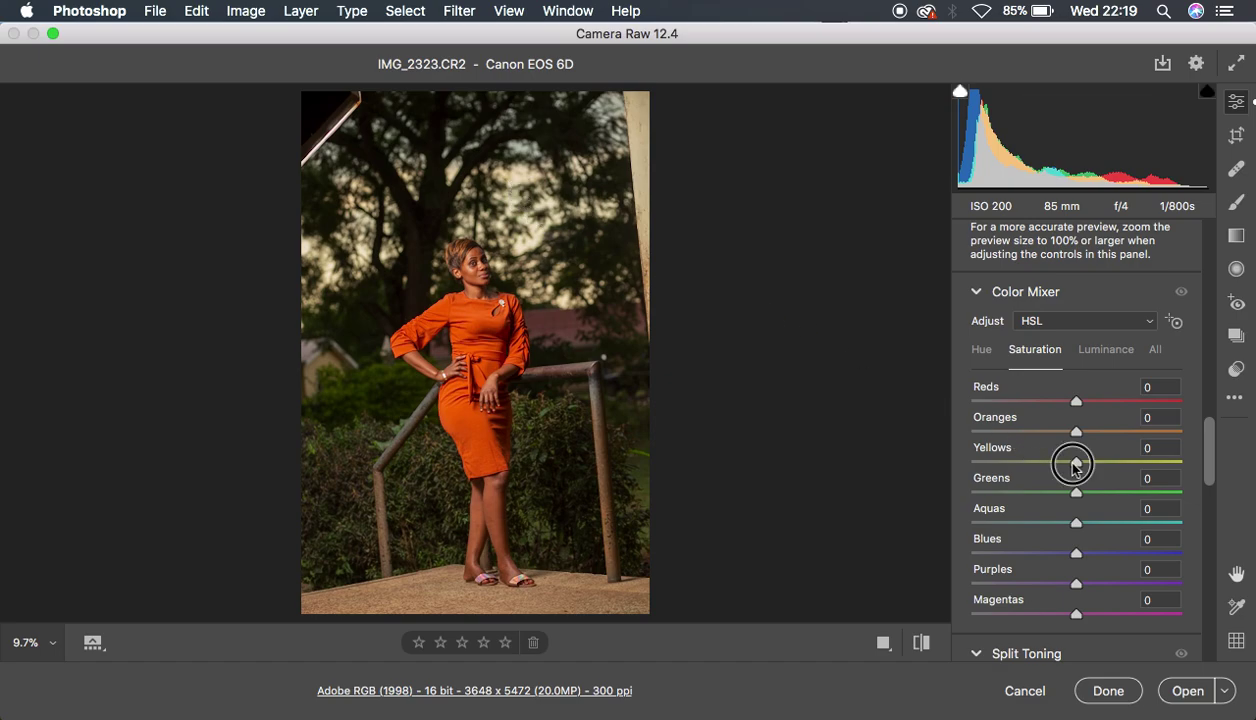
drag(1074, 464, 946, 477)
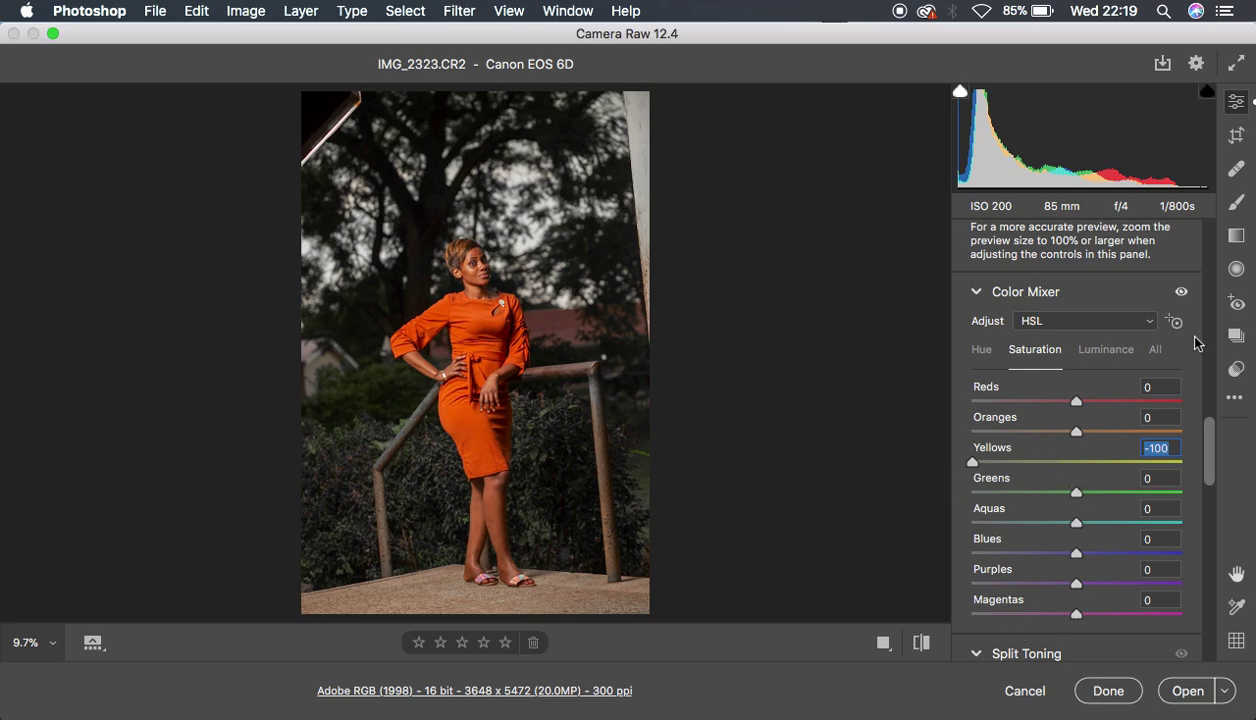
Compare the portrait with and without the Color Mixer adjustments to judge the muted yellows in the background
click(1181, 291)
click(1181, 291)
click(1181, 291)
click(1181, 291)
click(1181, 291)
click(1181, 291)
click(1181, 292)
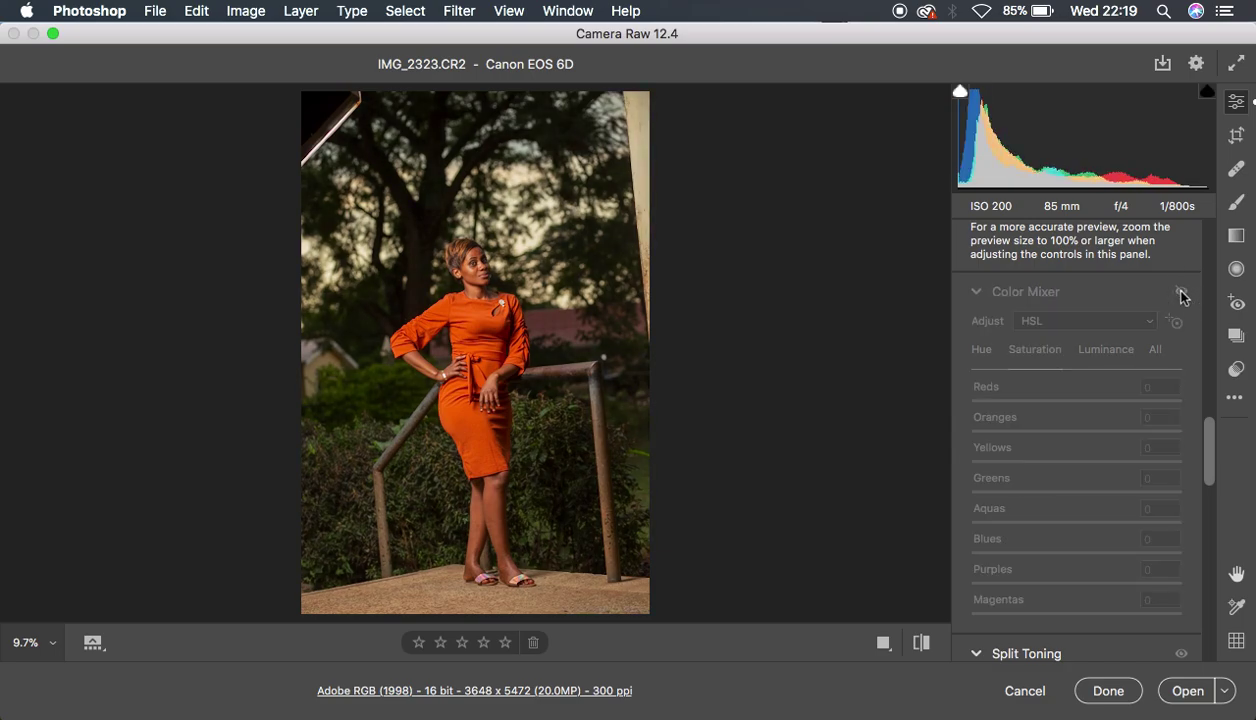
click(1181, 292)
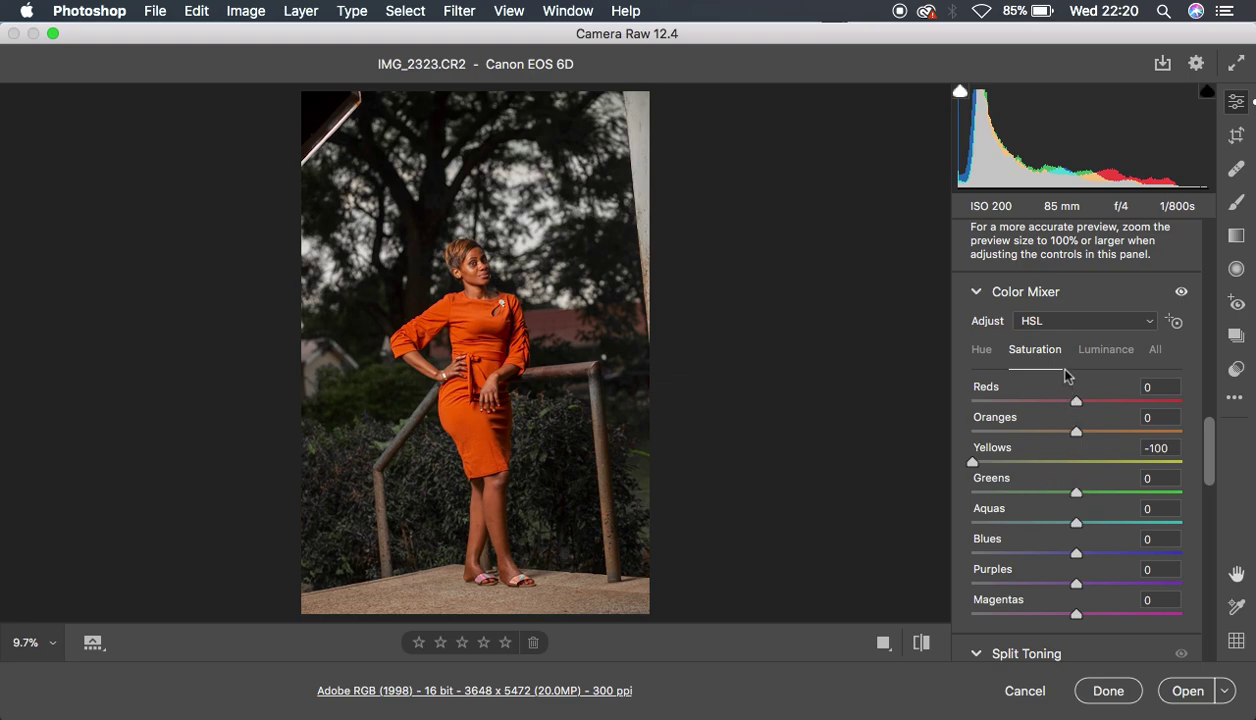
Shift the hue of the Greens to +100 in the HSL Color Mixer
click(982, 351)
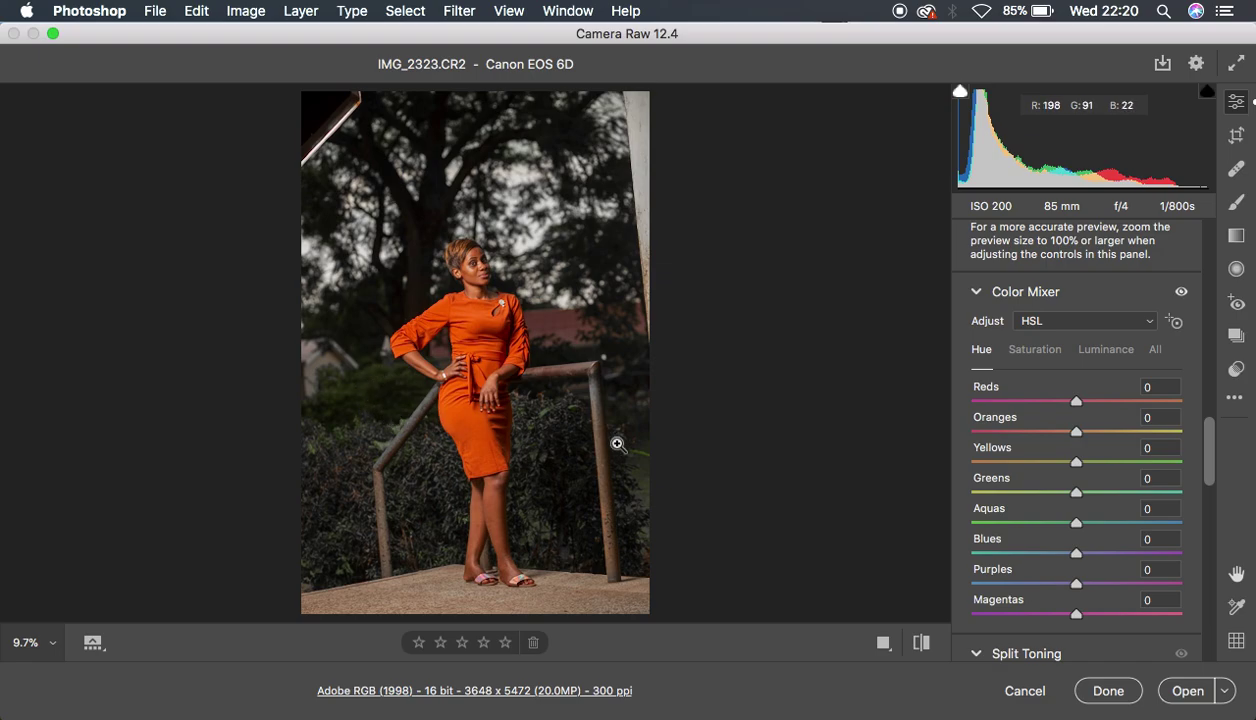
click(1077, 494)
drag(1077, 494, 1216, 495)
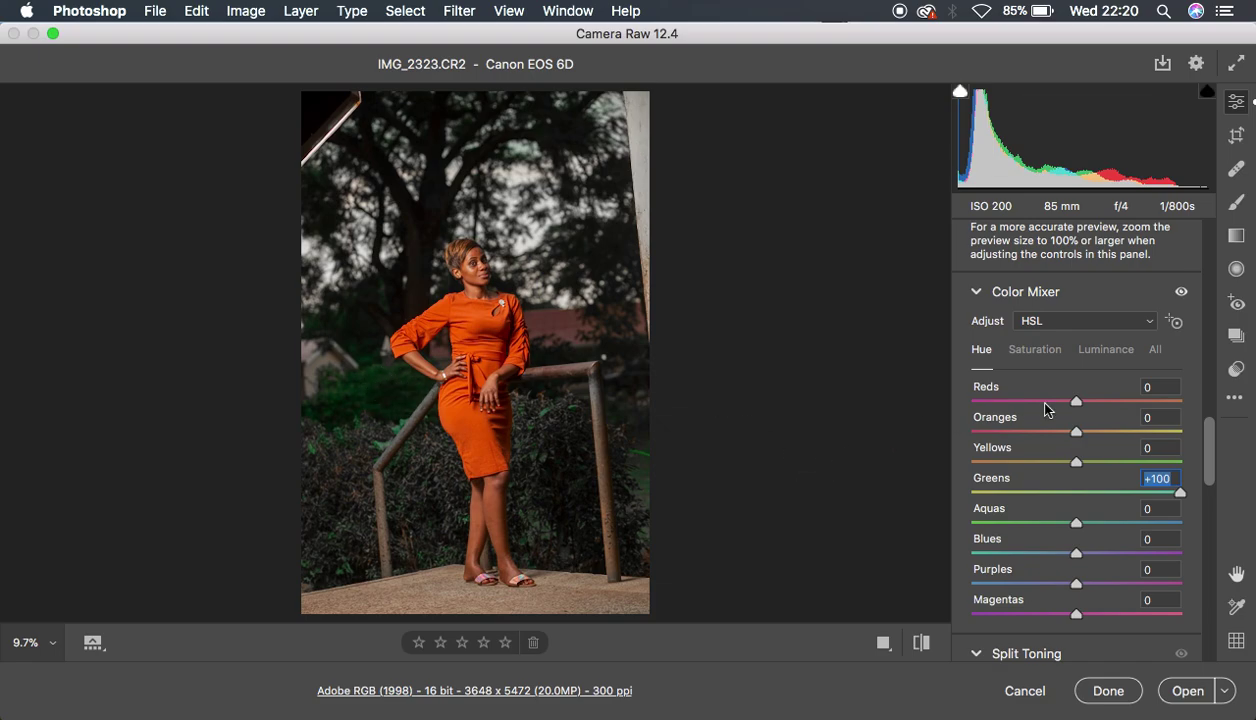
Try the luminance of the Greens at -100, then settle on +100 in the HSL Color Mixer
click(1103, 350)
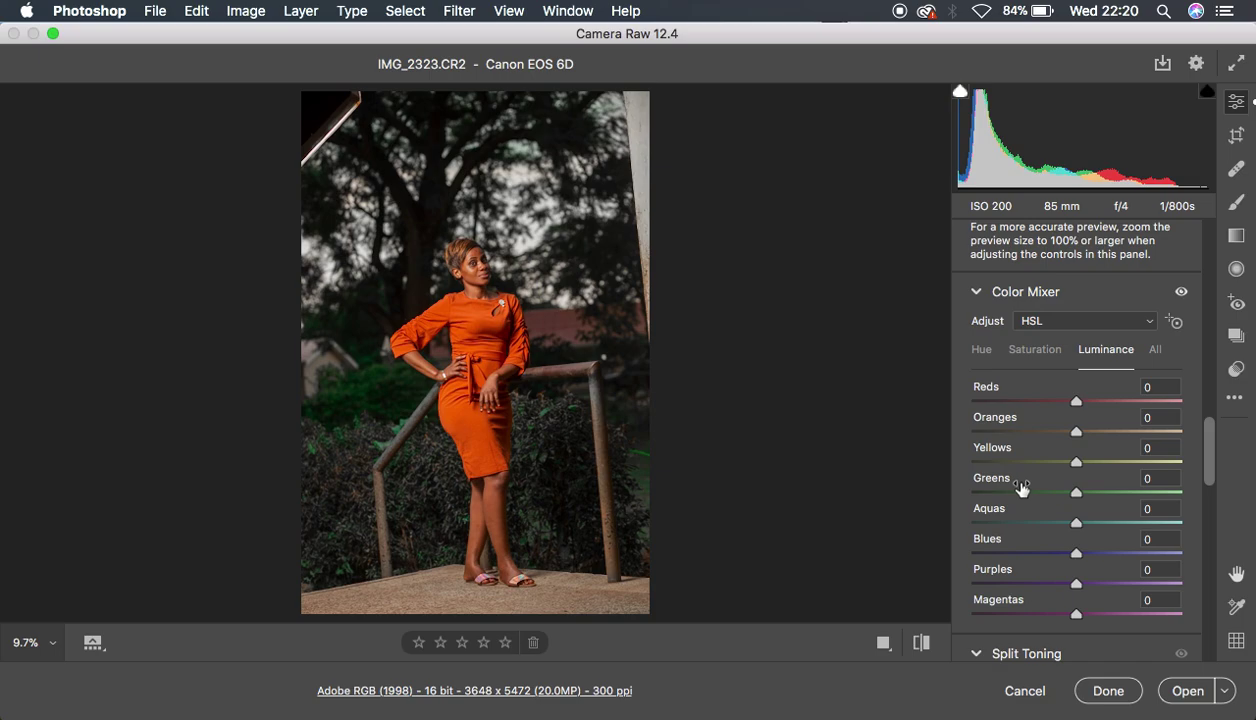
drag(1074, 496, 965, 496)
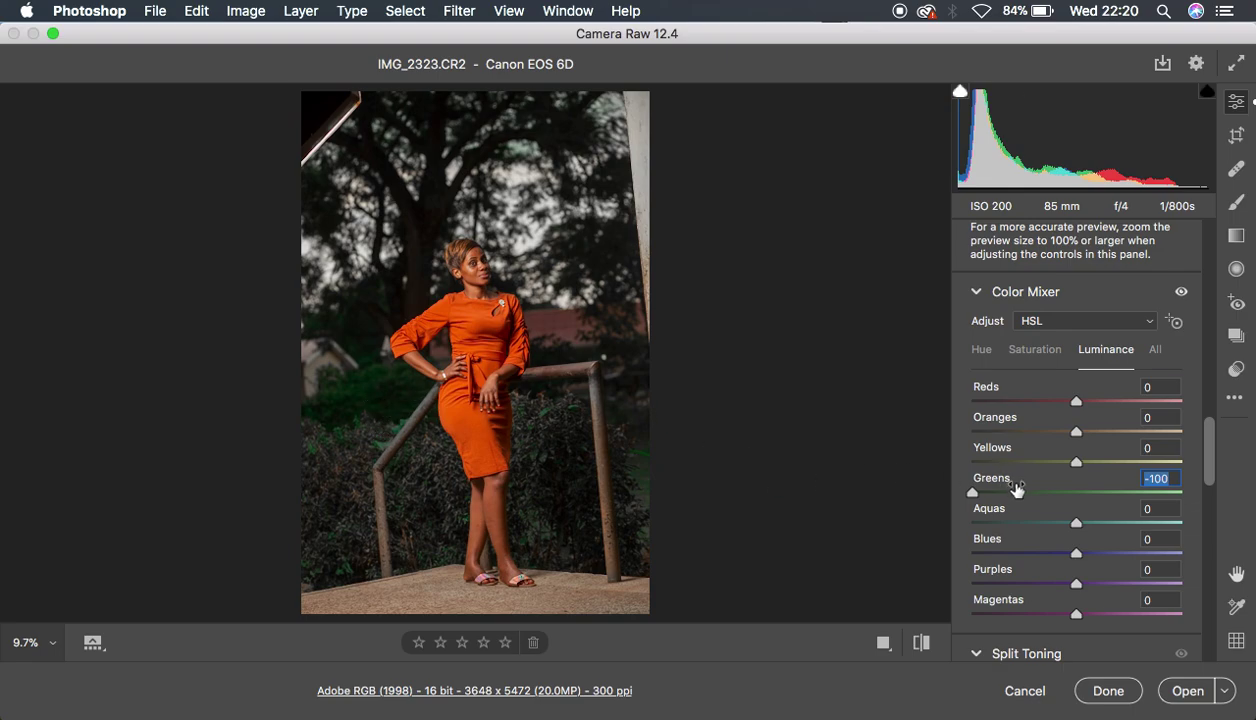
drag(1017, 498, 1251, 498)
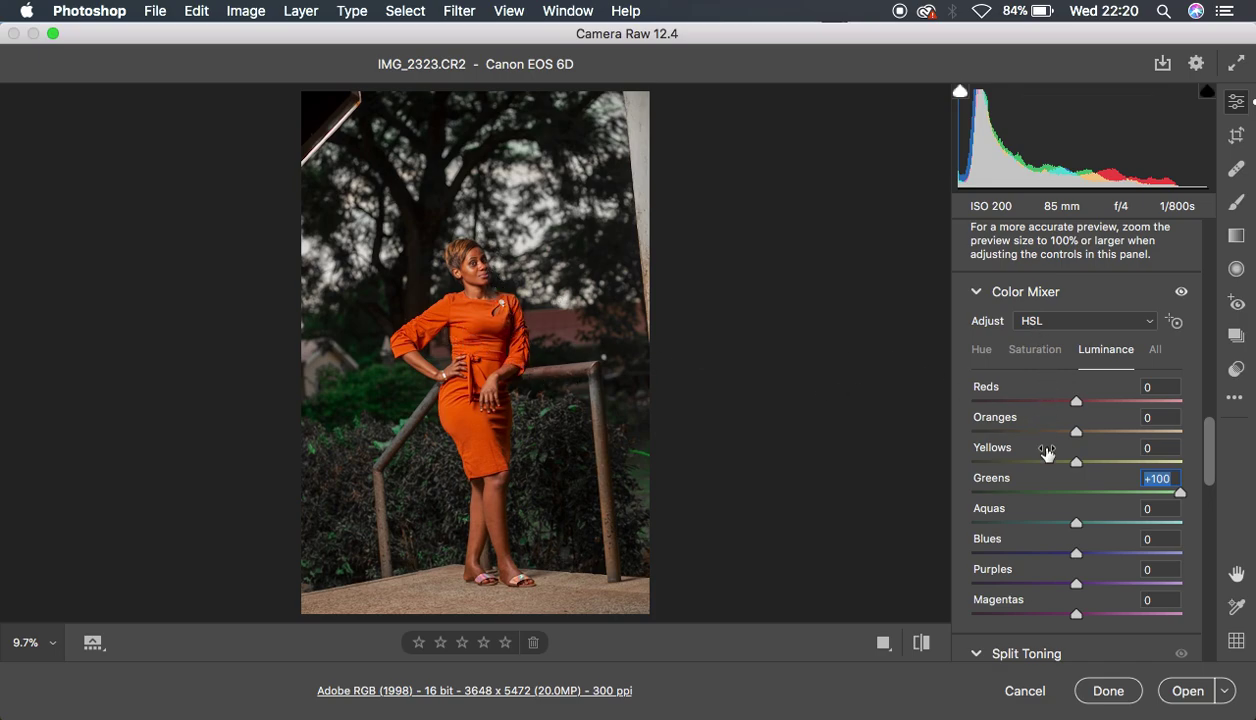
Set the Split Toning highlights to Hue 166 and Saturation 9, comparing the portrait with its default settings
drag(1208, 463, 1210, 485)
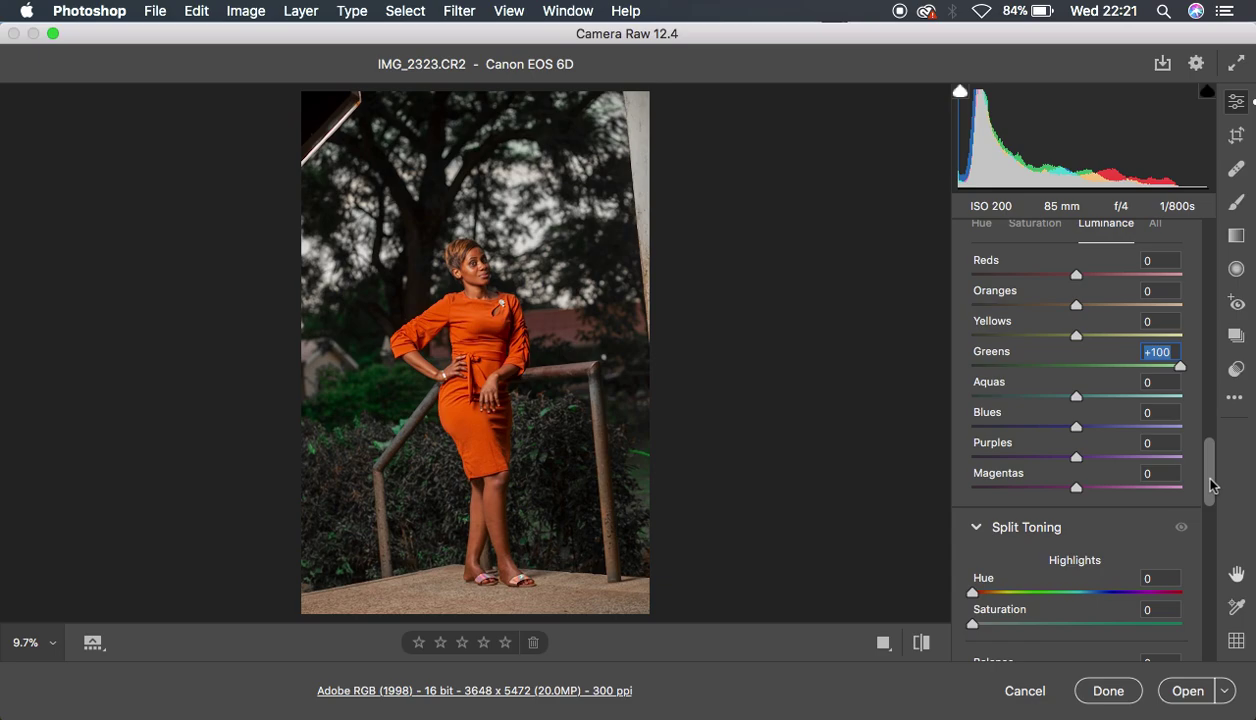
drag(1210, 485, 1211, 510)
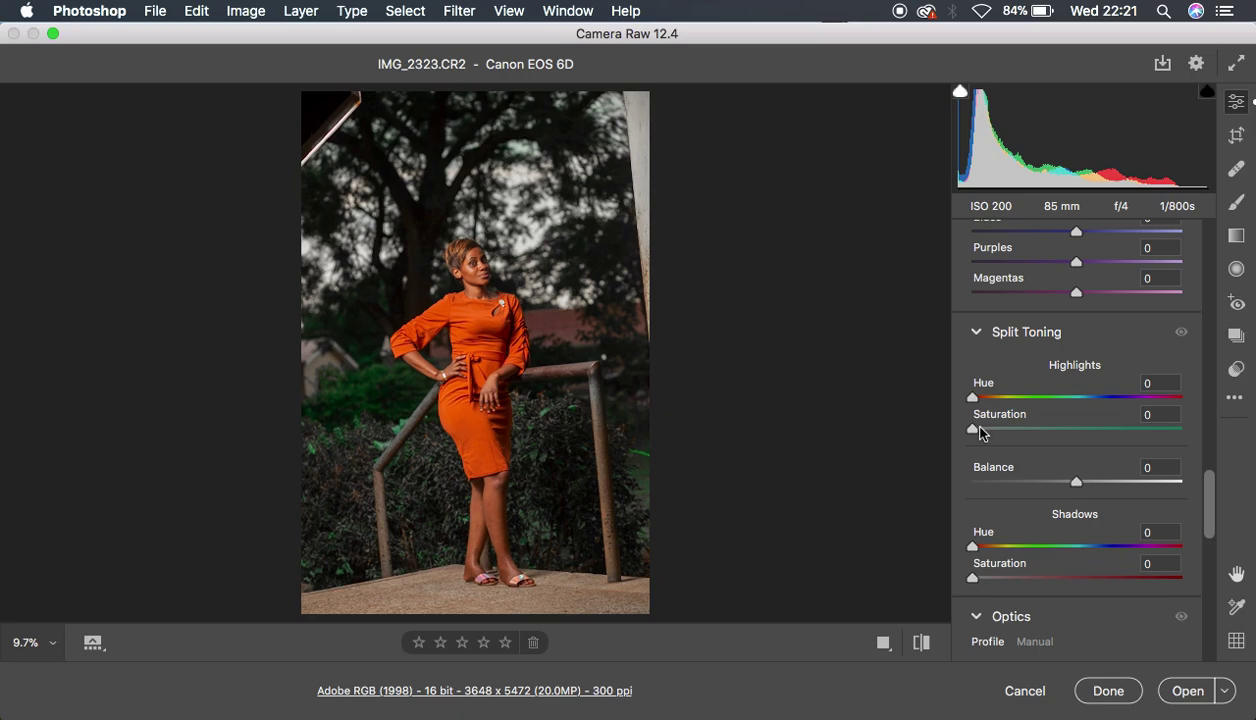
drag(972, 431, 1108, 430)
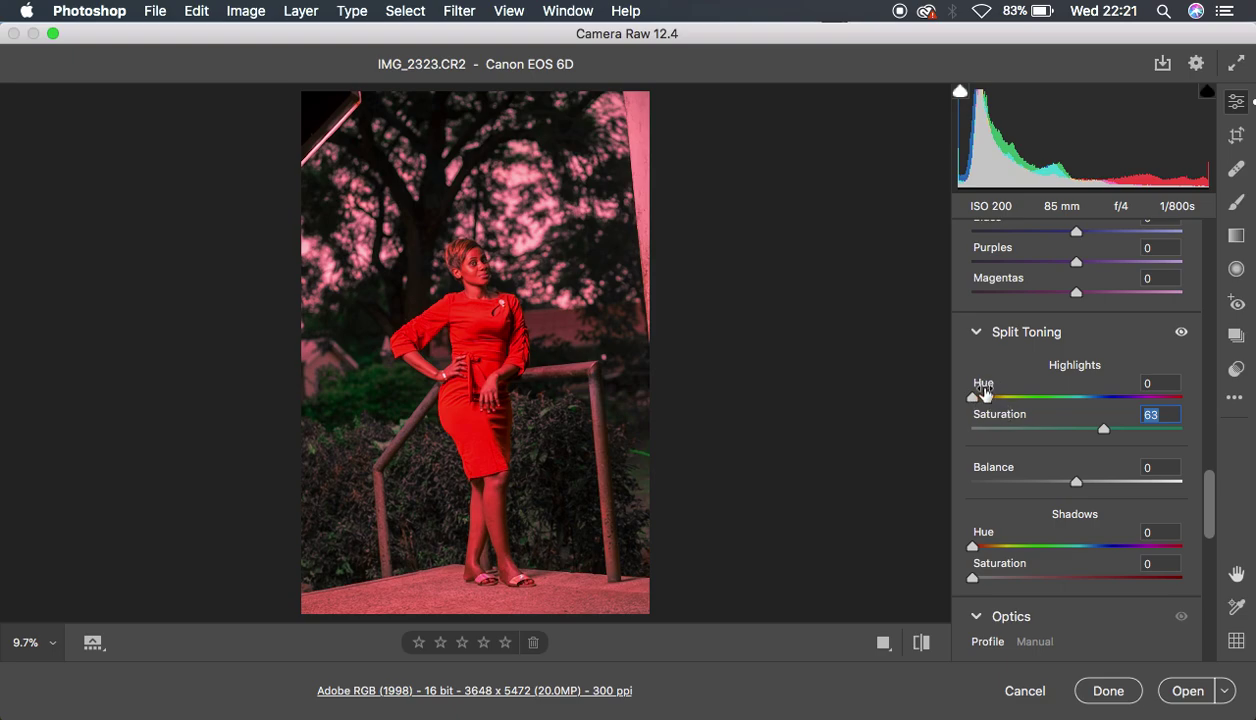
drag(975, 398, 1069, 404)
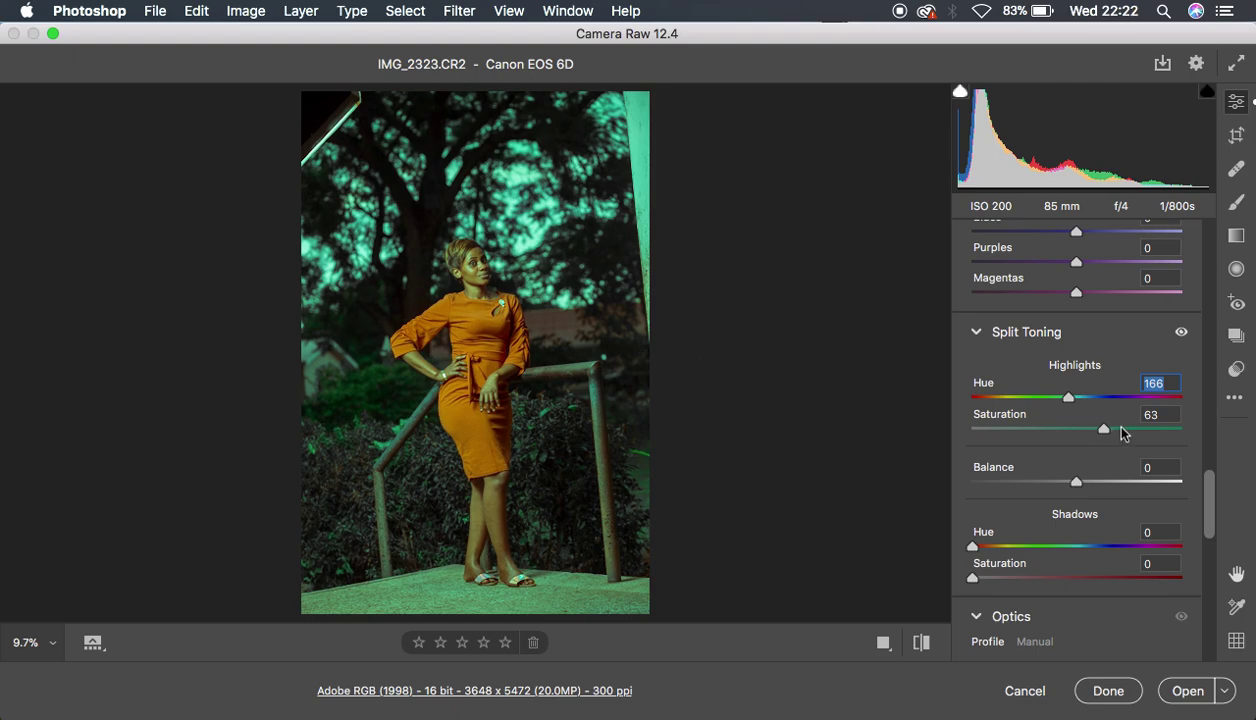
drag(1106, 431, 993, 432)
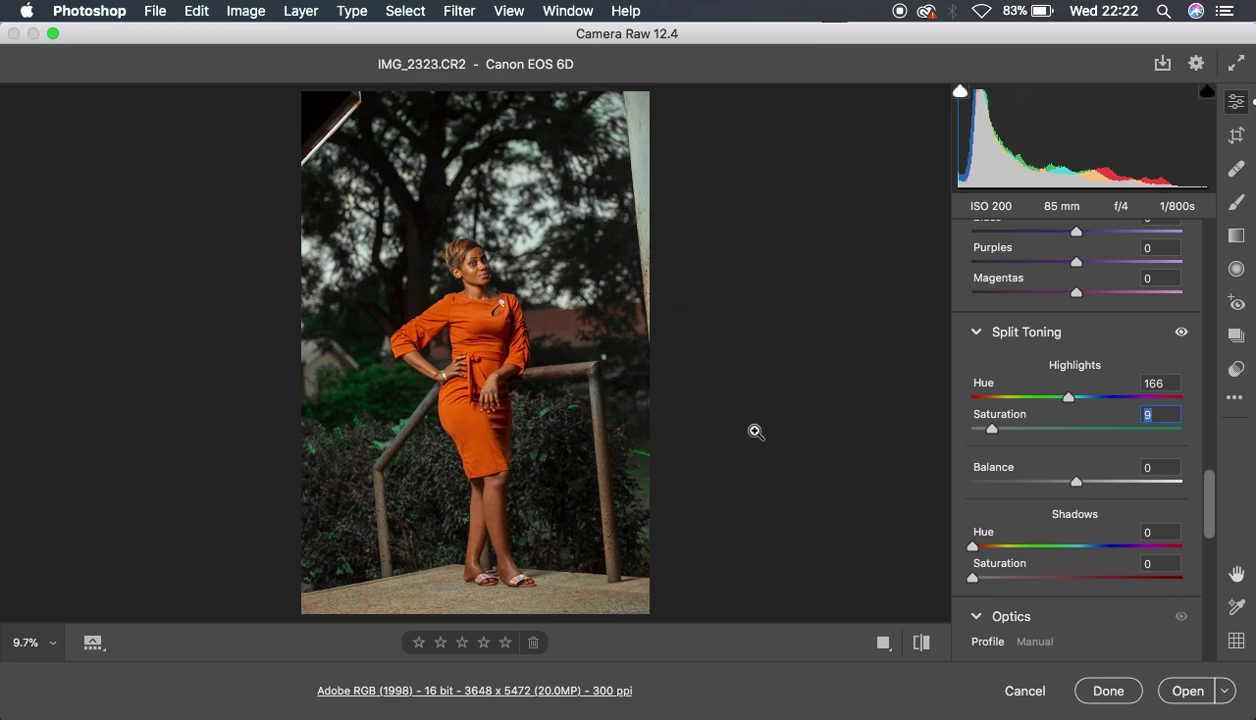
click(921, 642)
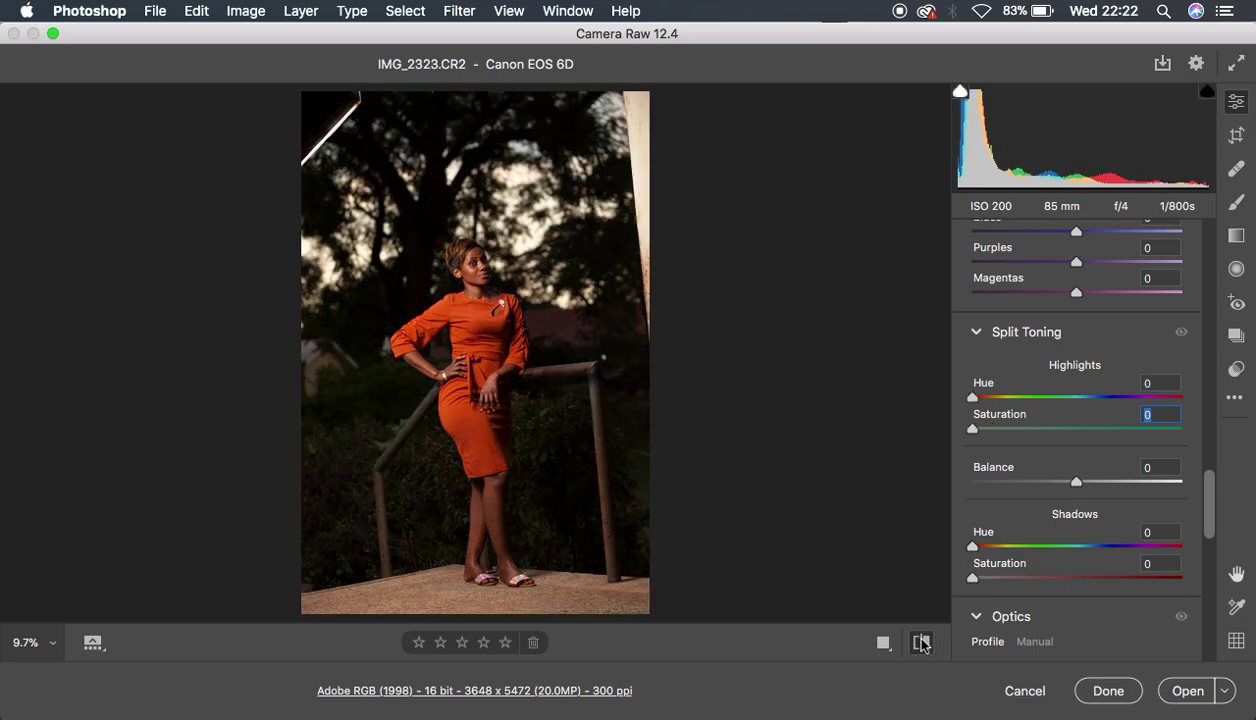
click(921, 642)
click(921, 642)
click(921, 642)
click(921, 642)
click(921, 642)
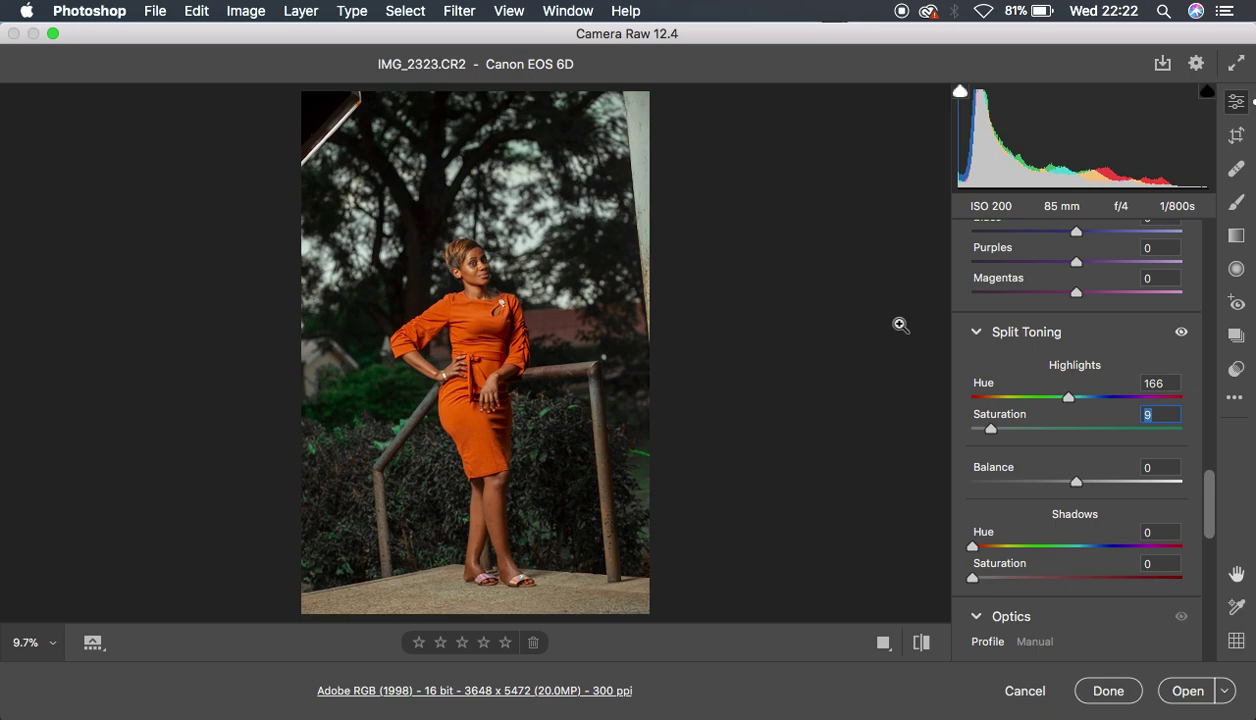
Start a new adjustment brush for the woman's eyes at 300% view, with Temperature -22 and Tint +61
click(468, 264)
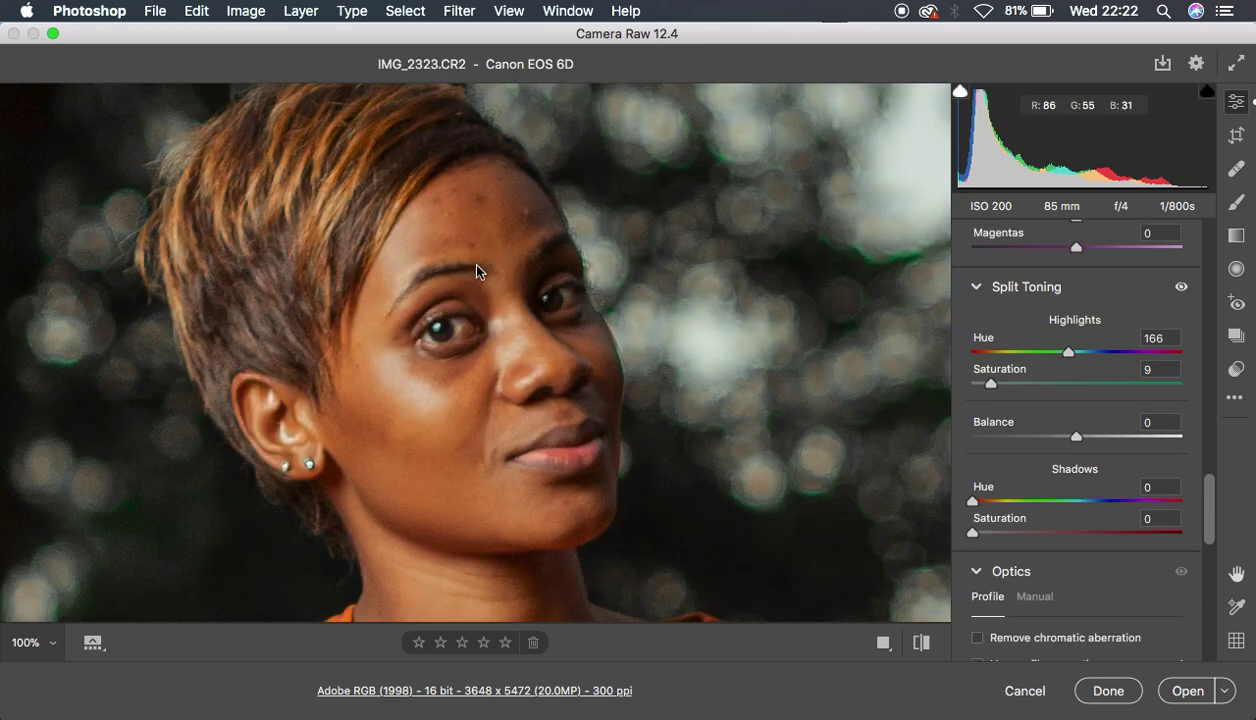
click(524, 315)
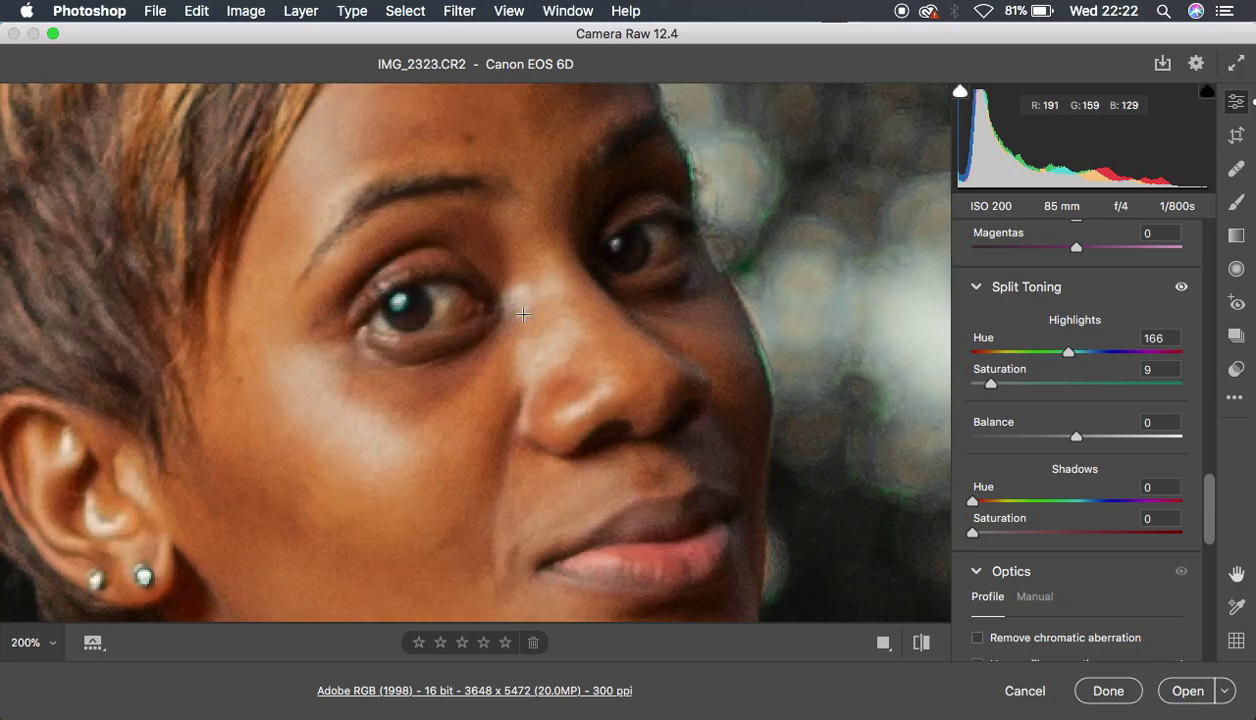
click(523, 314)
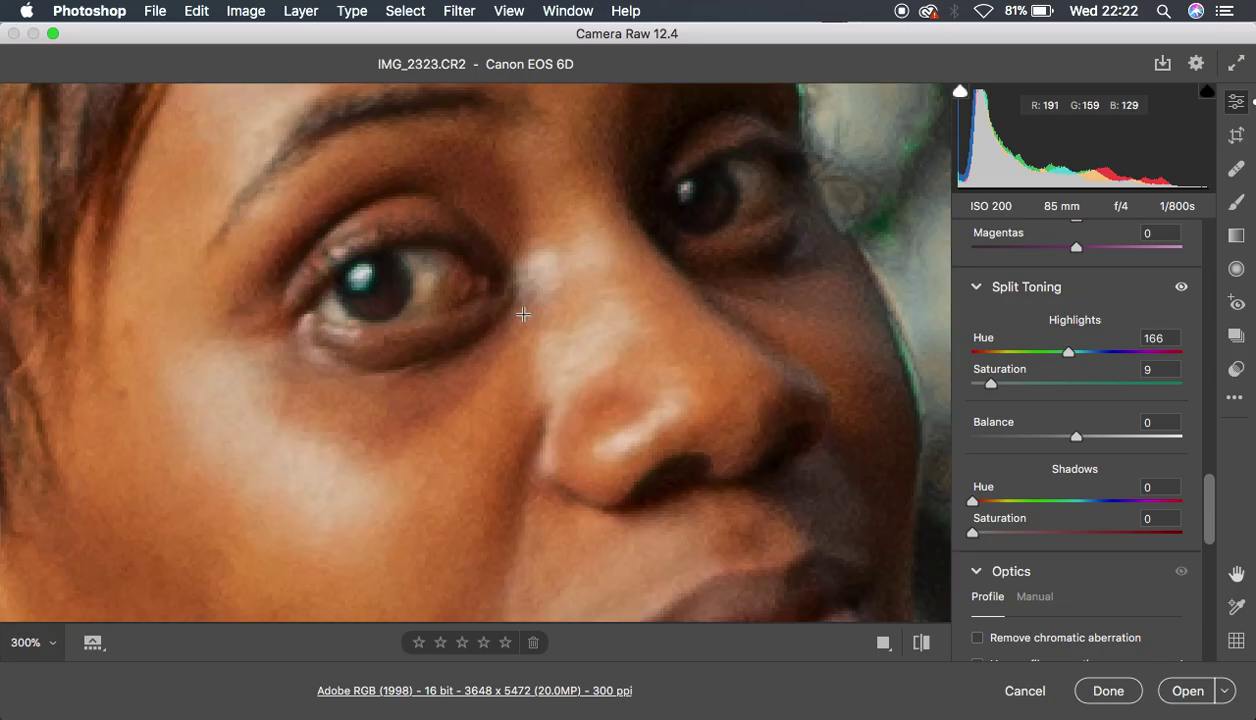
click(1236, 204)
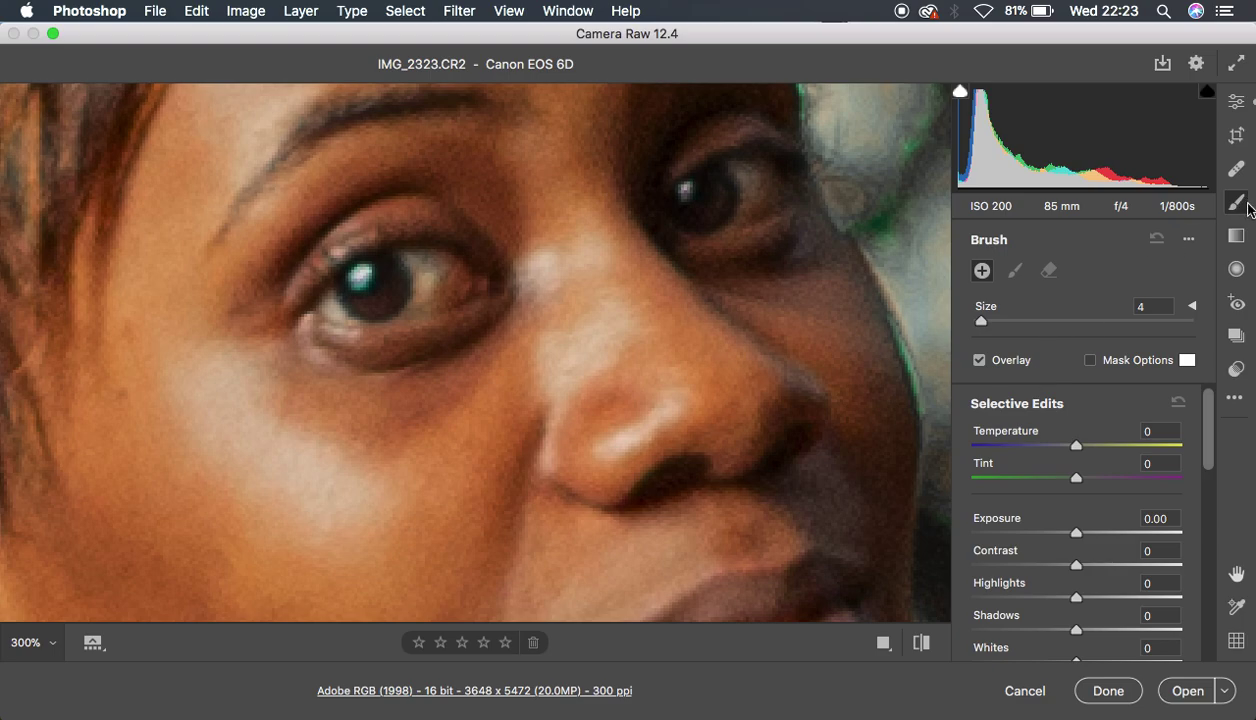
mouse_move(1208, 445)
mouse_down()
mouse_move(1208, 462)
mouse_move(1208, 440)
mouse_up()
mouse_move(1208, 444)
mouse_down()
mouse_move(1200, 520)
mouse_move(1205, 427)
mouse_up()
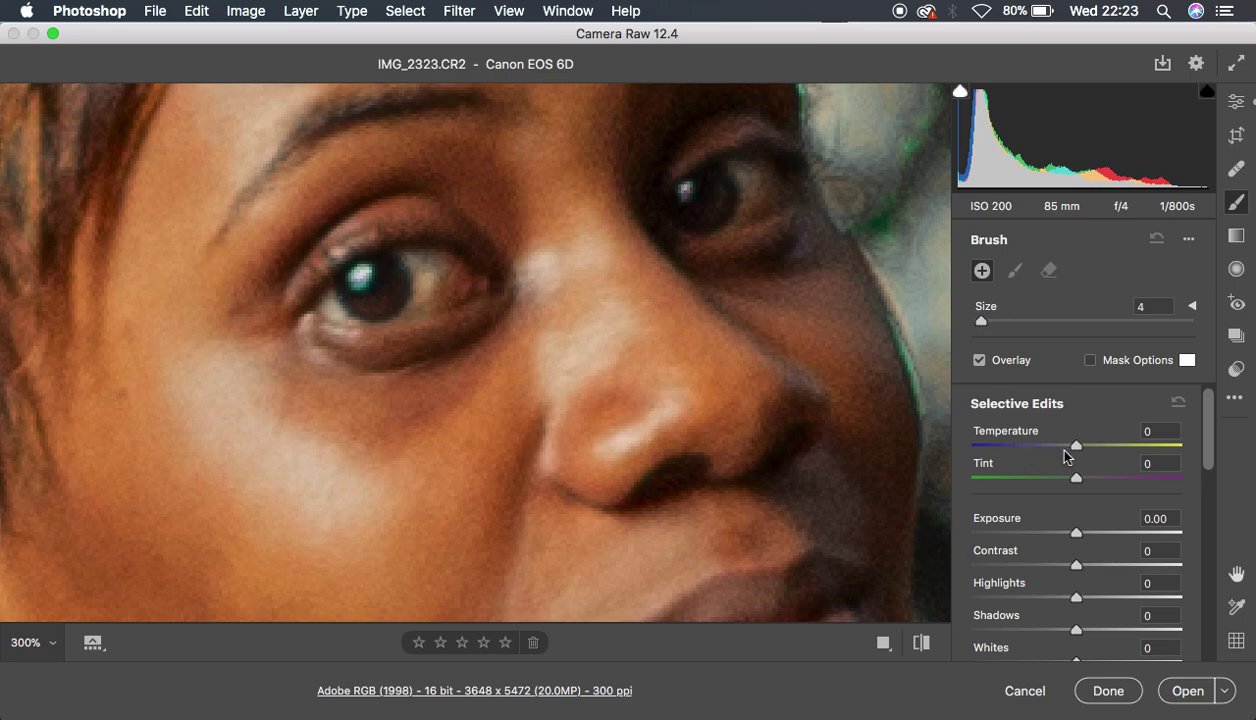
drag(435, 285, 427, 273)
drag(1077, 448, 989, 451)
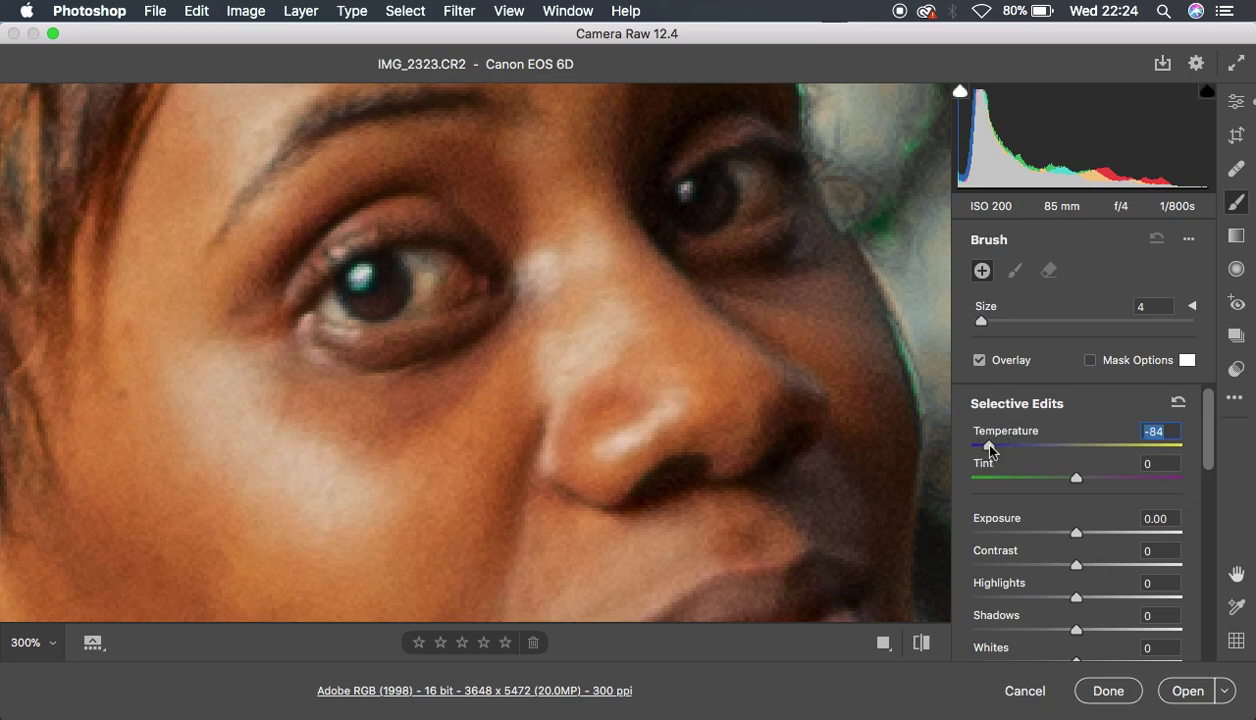
drag(989, 451, 1054, 454)
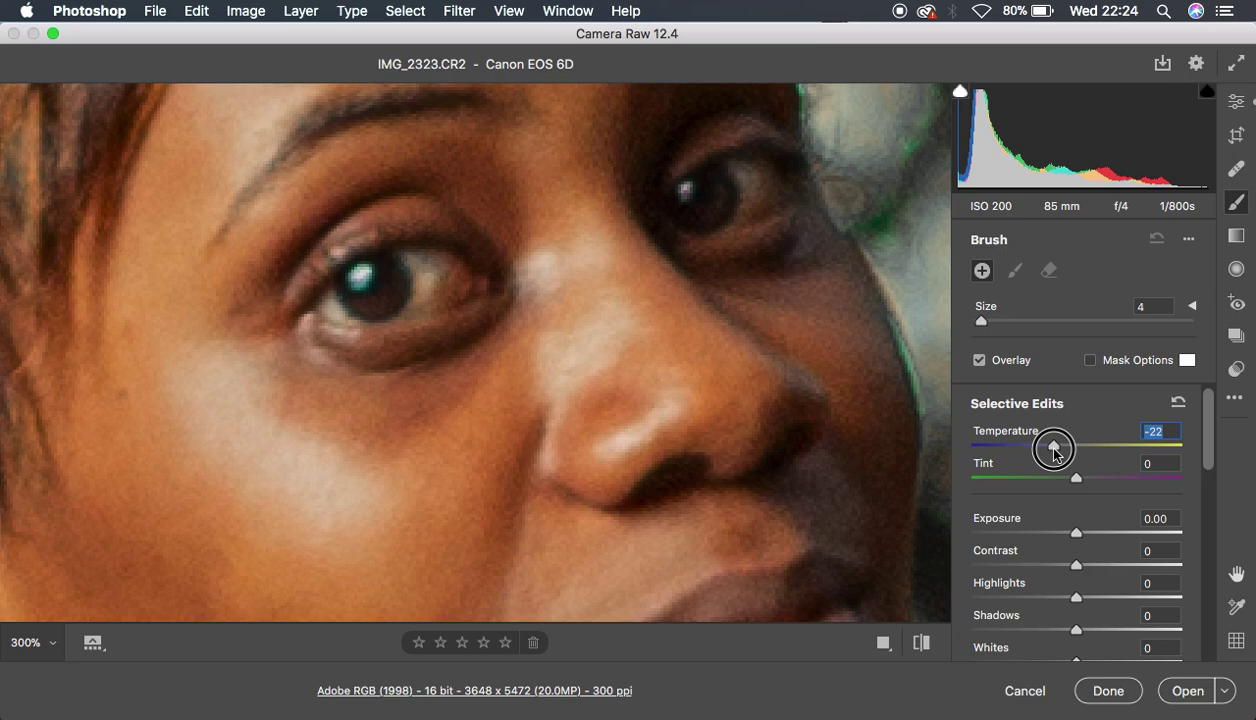
drag(1054, 454, 1054, 454)
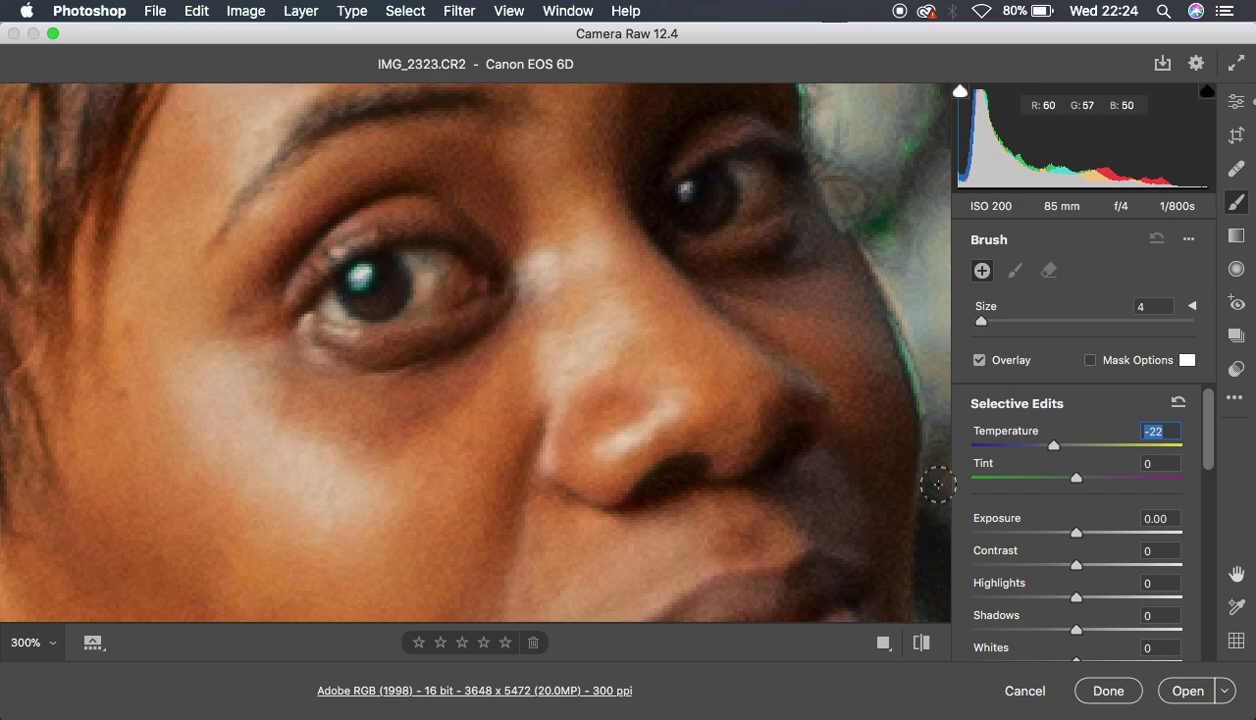
drag(1080, 481, 1146, 483)
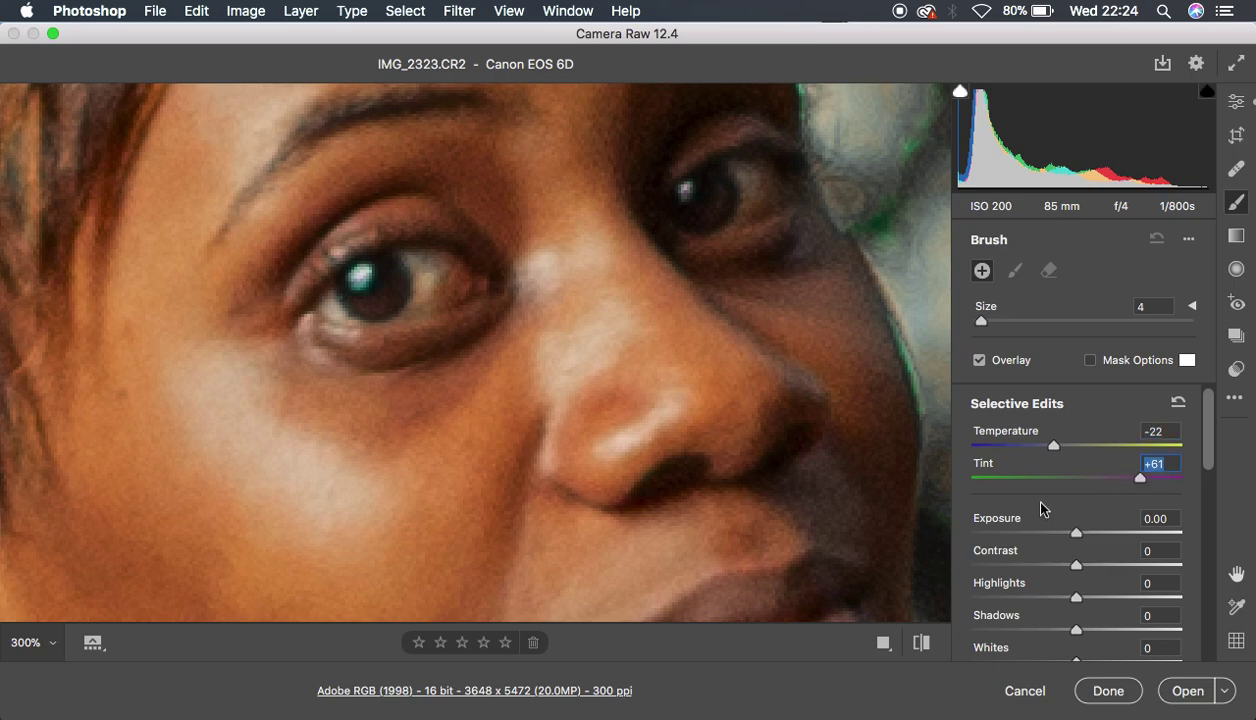
Raise the adjustment brush's Highlights slightly and set its Whites to +6
scroll(1124, 549, down, 3)
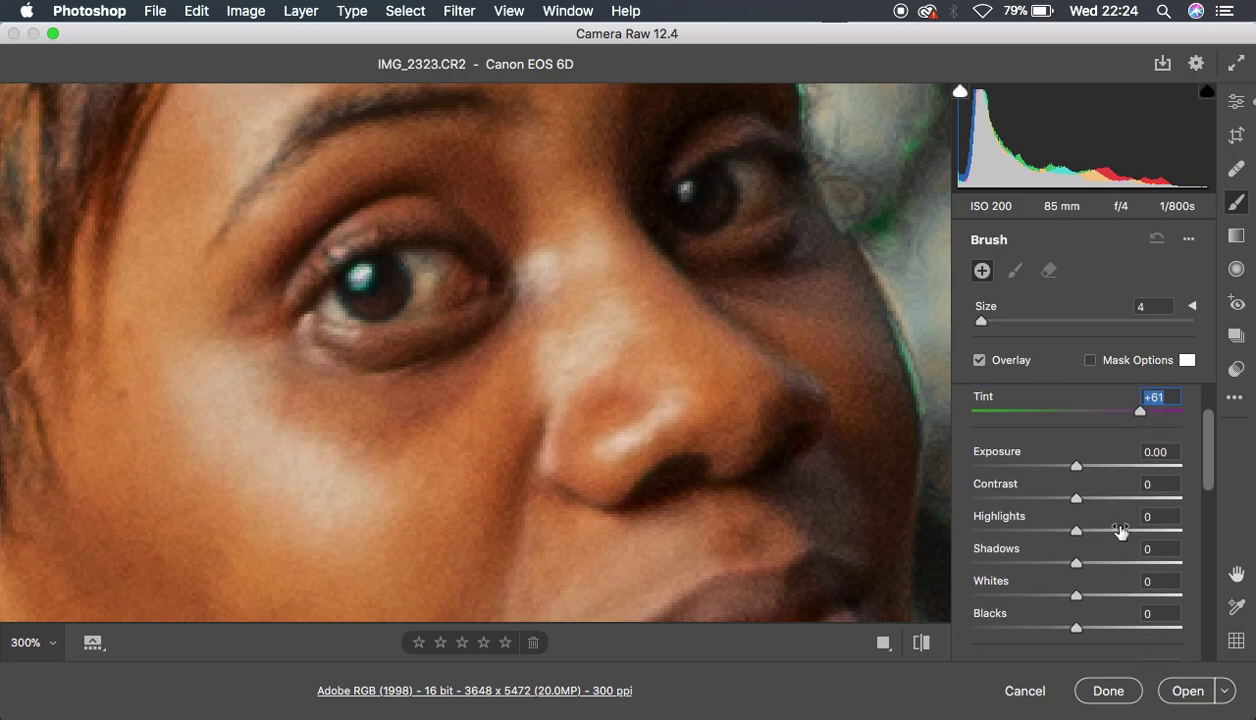
drag(1075, 529, 1084, 533)
drag(1076, 595, 1084, 597)
scroll(1118, 583, down, 5)
mouse_move(478, 294)
mouse_down()
mouse_move(387, 280)
mouse_move(441, 272)
mouse_up()
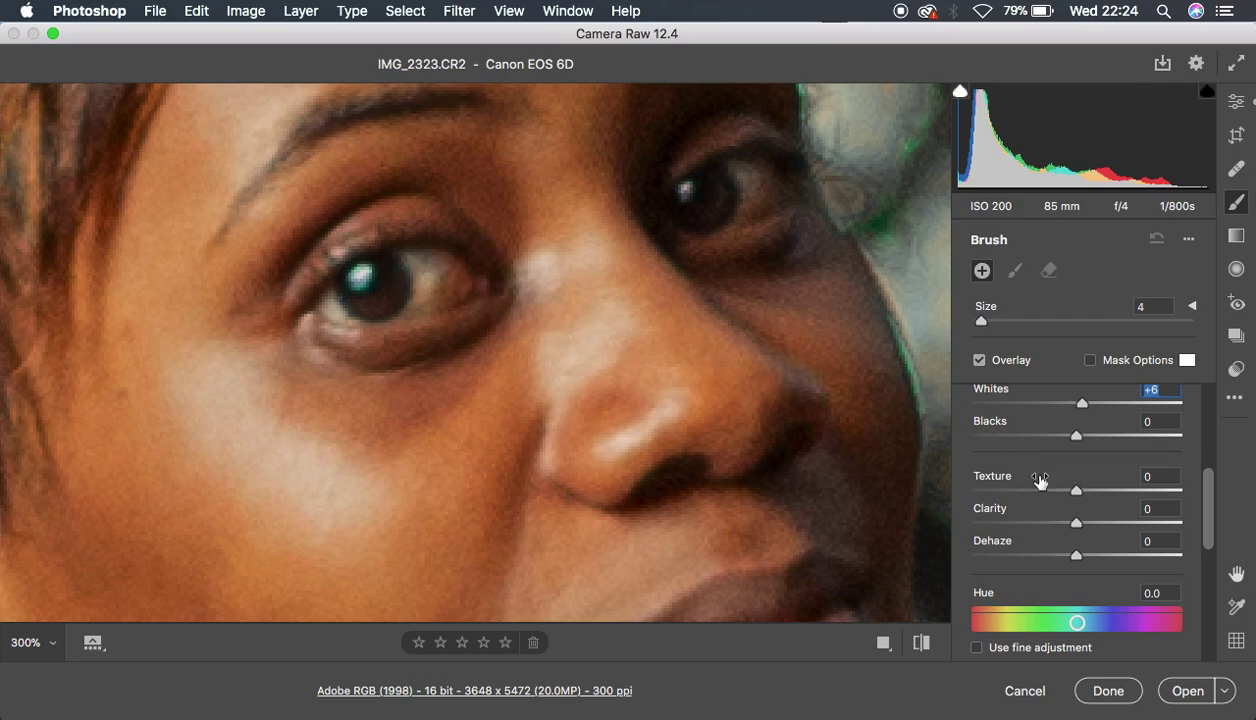
Set the adjustment brush's Saturation to -65 and reduce its size to 3
scroll(1062, 510, down, 5)
scroll(1061, 510, down, 2)
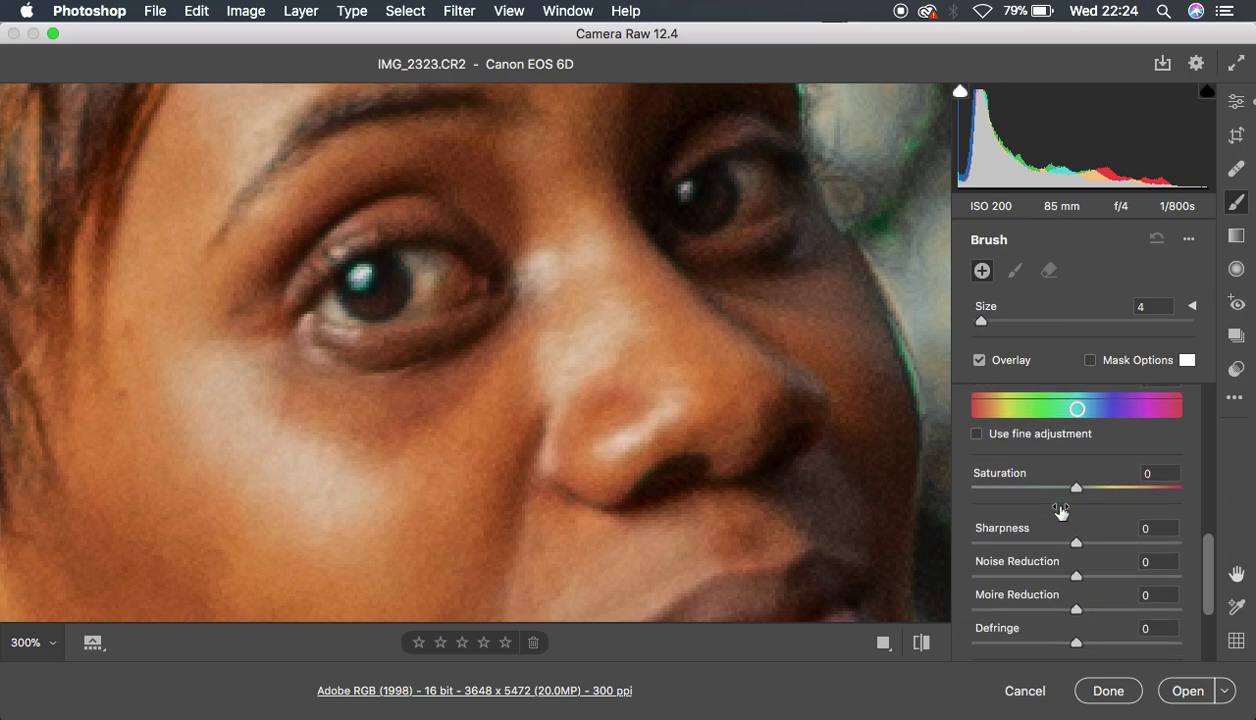
drag(1076, 487, 1009, 490)
key(bracketleft)
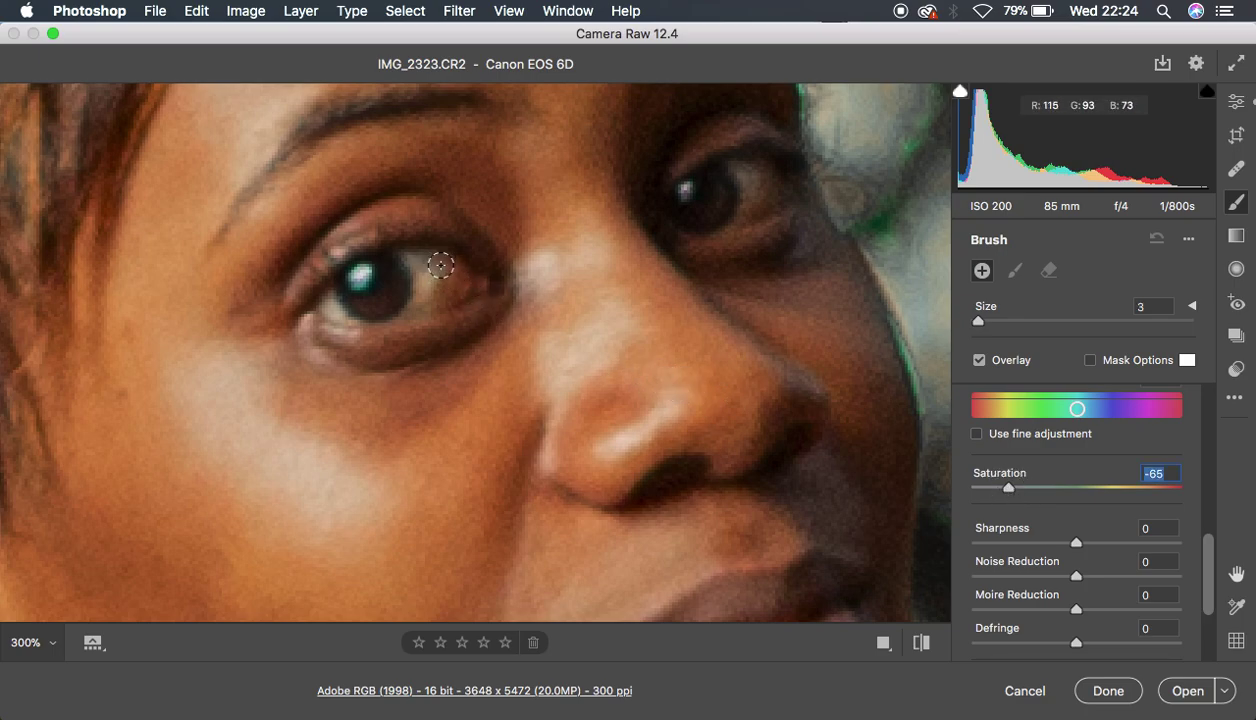
Paint the brush adjustment over the whites of both of the woman's eyes
mouse_move(441, 265)
mouse_down()
mouse_move(406, 250)
mouse_move(421, 291)
mouse_move(426, 272)
mouse_move(418, 300)
mouse_move(435, 292)
mouse_move(423, 266)
mouse_move(440, 261)
mouse_move(429, 300)
mouse_move(426, 289)
mouse_move(447, 266)
mouse_move(446, 297)
mouse_move(332, 299)
mouse_move(346, 315)
mouse_up()
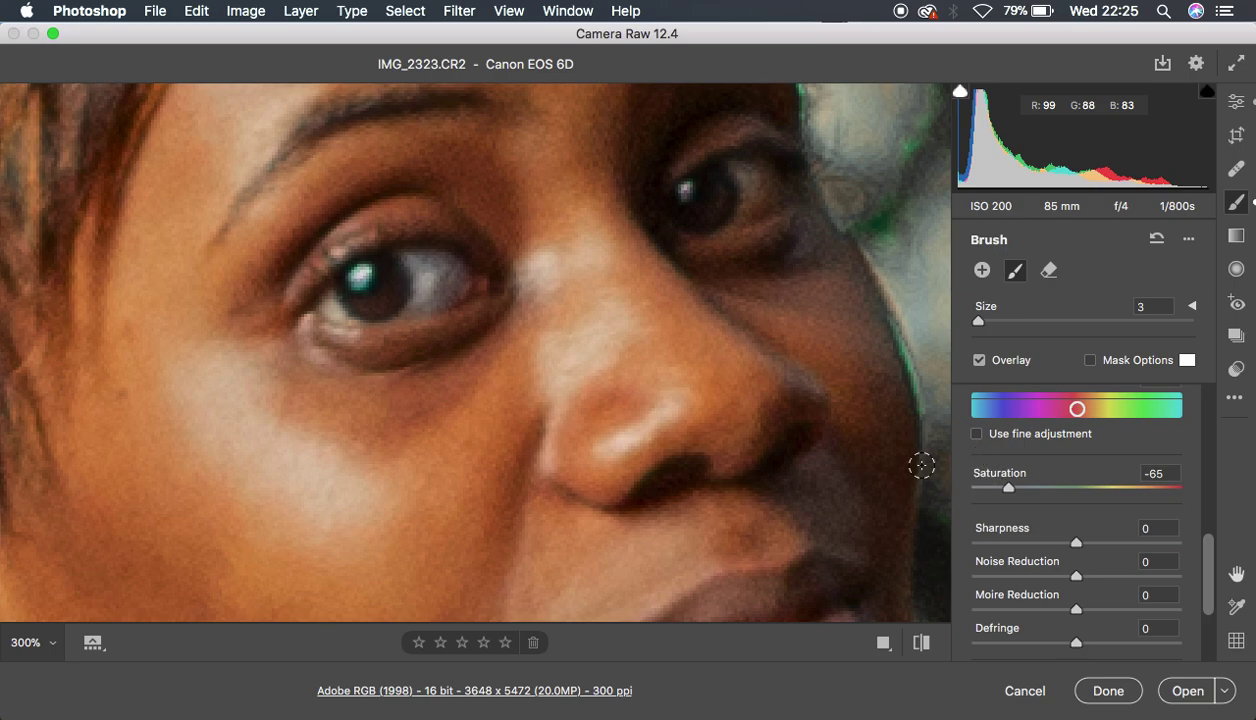
click(340, 315)
mouse_move(733, 170)
mouse_down()
mouse_move(752, 201)
mouse_move(755, 182)
mouse_move(743, 227)
mouse_move(768, 176)
mouse_move(745, 168)
mouse_move(771, 191)
mouse_up()
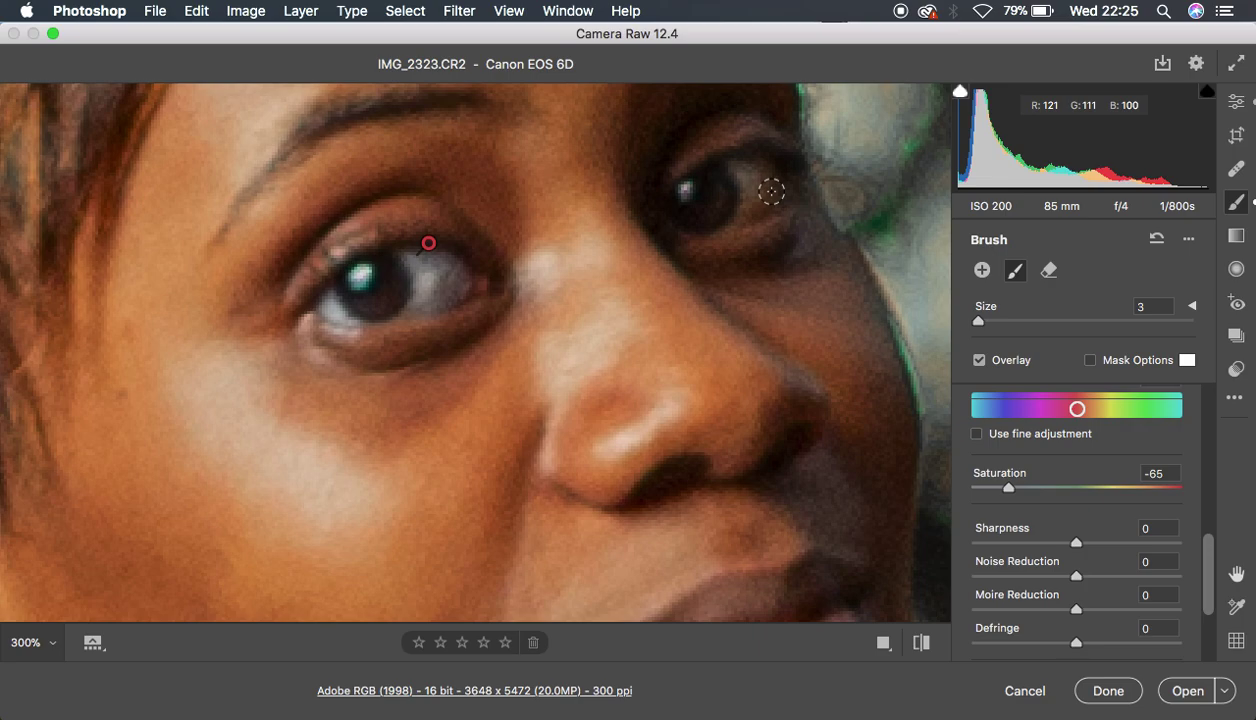
mouse_move(771, 191)
mouse_down()
mouse_move(739, 211)
mouse_move(764, 184)
mouse_move(744, 171)
mouse_move(772, 181)
mouse_move(752, 210)
mouse_move(743, 175)
mouse_move(769, 170)
mouse_move(763, 194)
mouse_move(737, 170)
mouse_move(745, 162)
mouse_move(760, 181)
mouse_move(735, 216)
mouse_up()
Review the woman's full figure at 12.5% and compare the edited portrait with its default settings
key(super+minus)
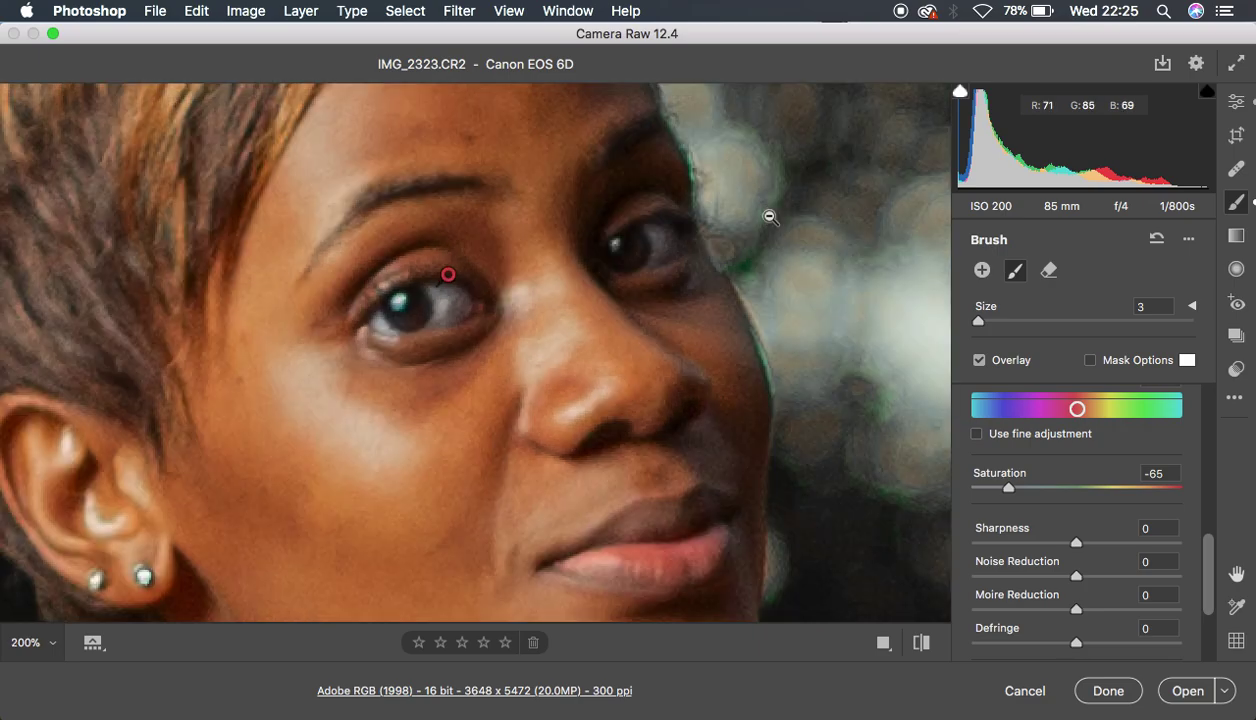
key(super+minus)
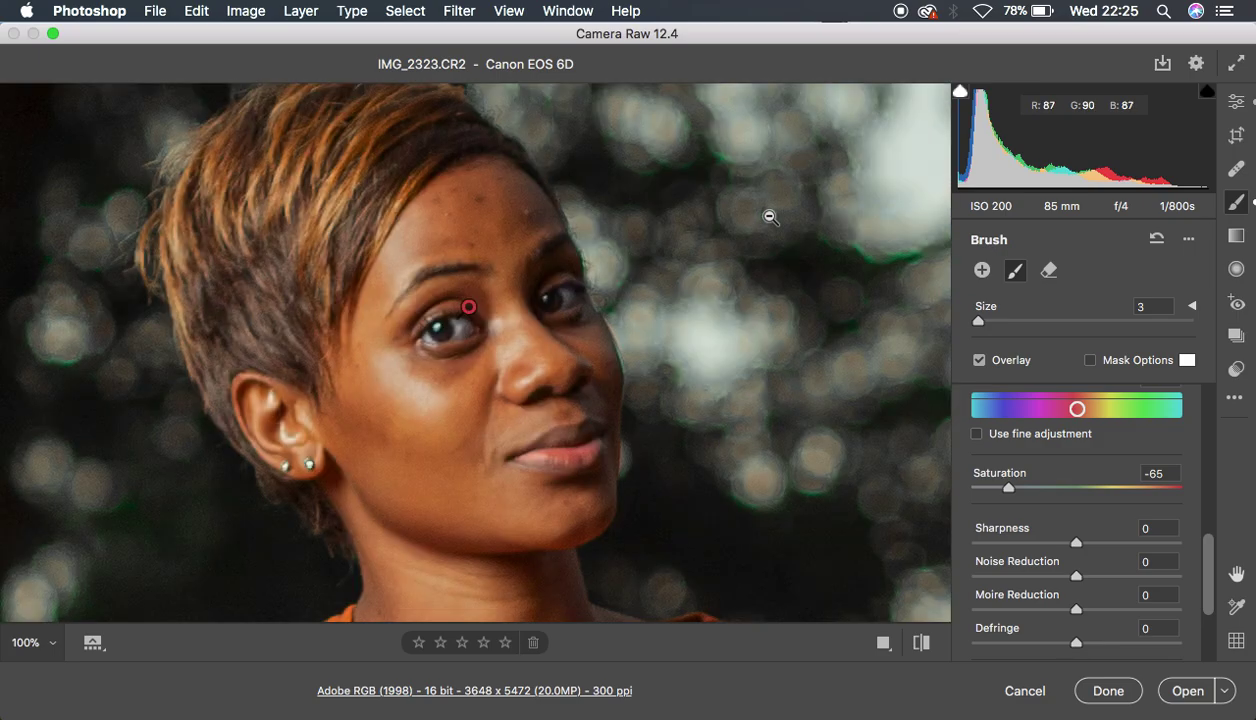
key(super+minus)
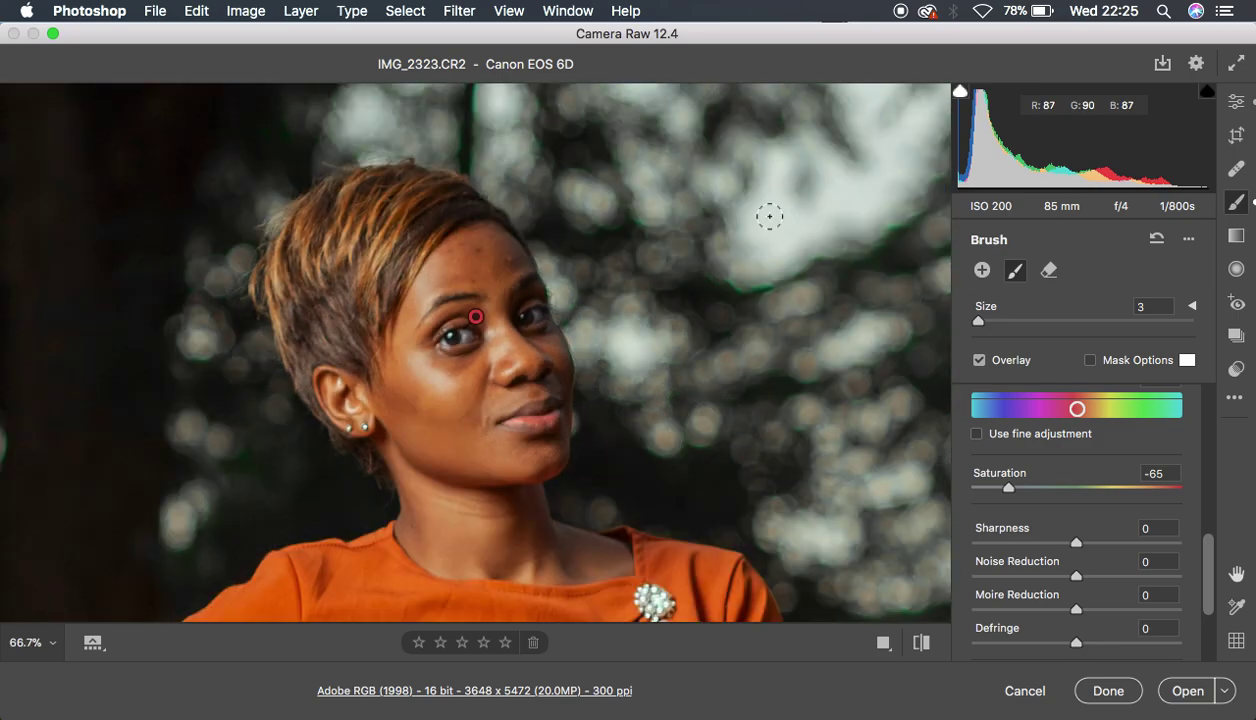
key(super+minus)
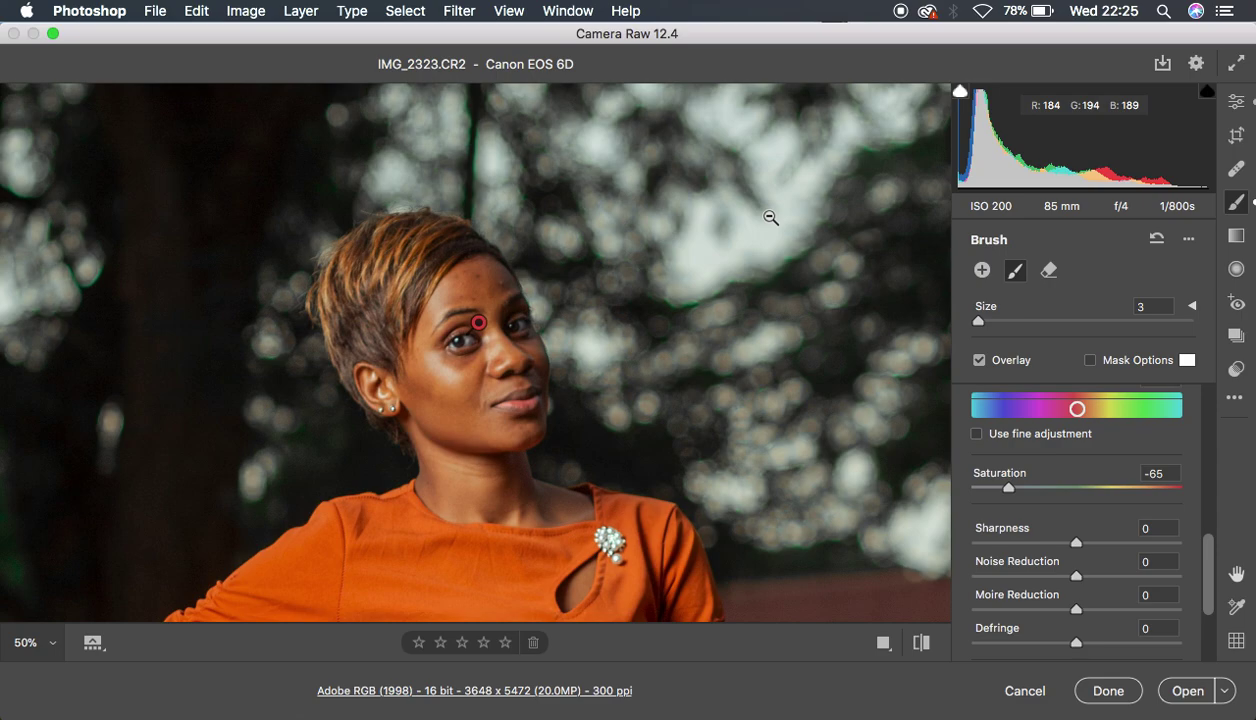
key(super+minus)
key(super+minus)
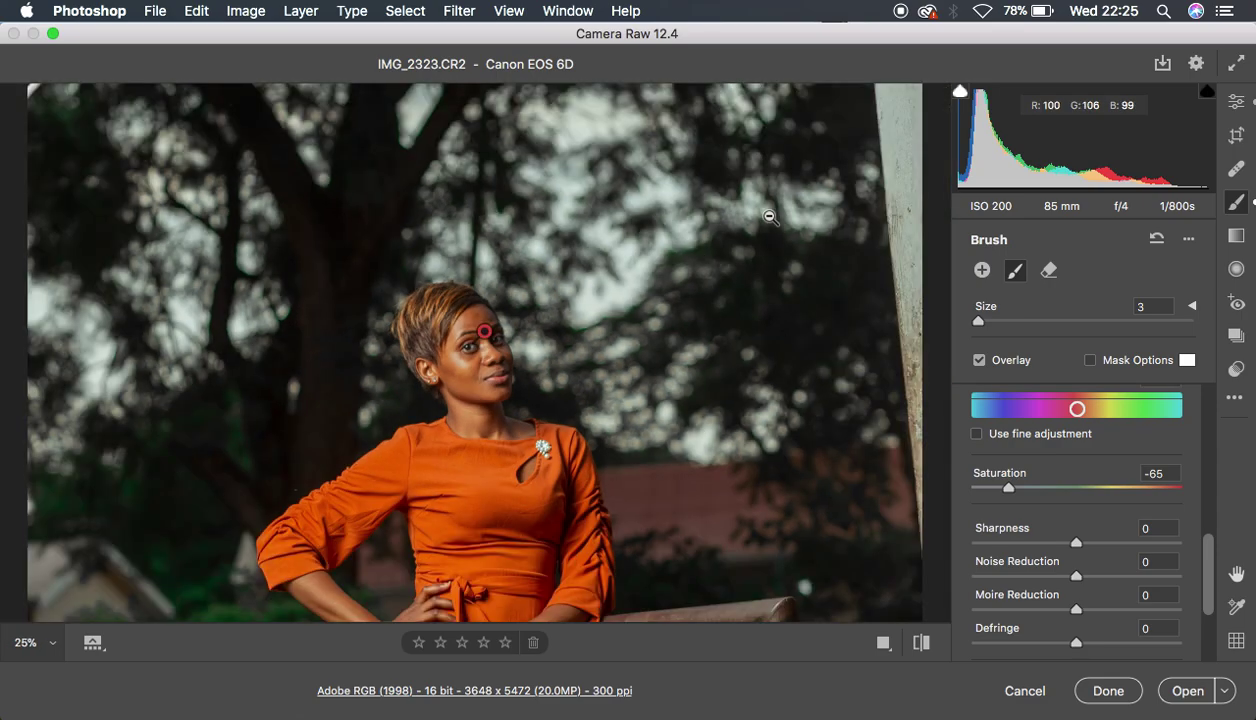
key(super+minus)
key(super+minus)
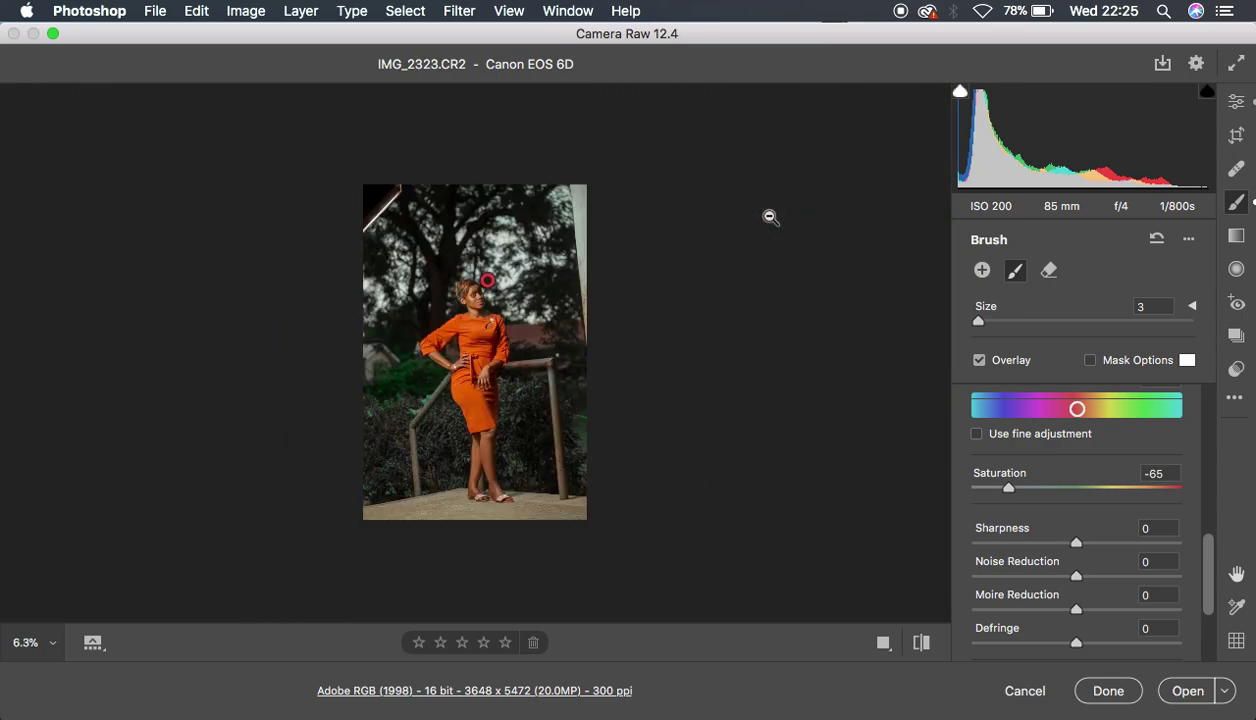
key(super+plus)
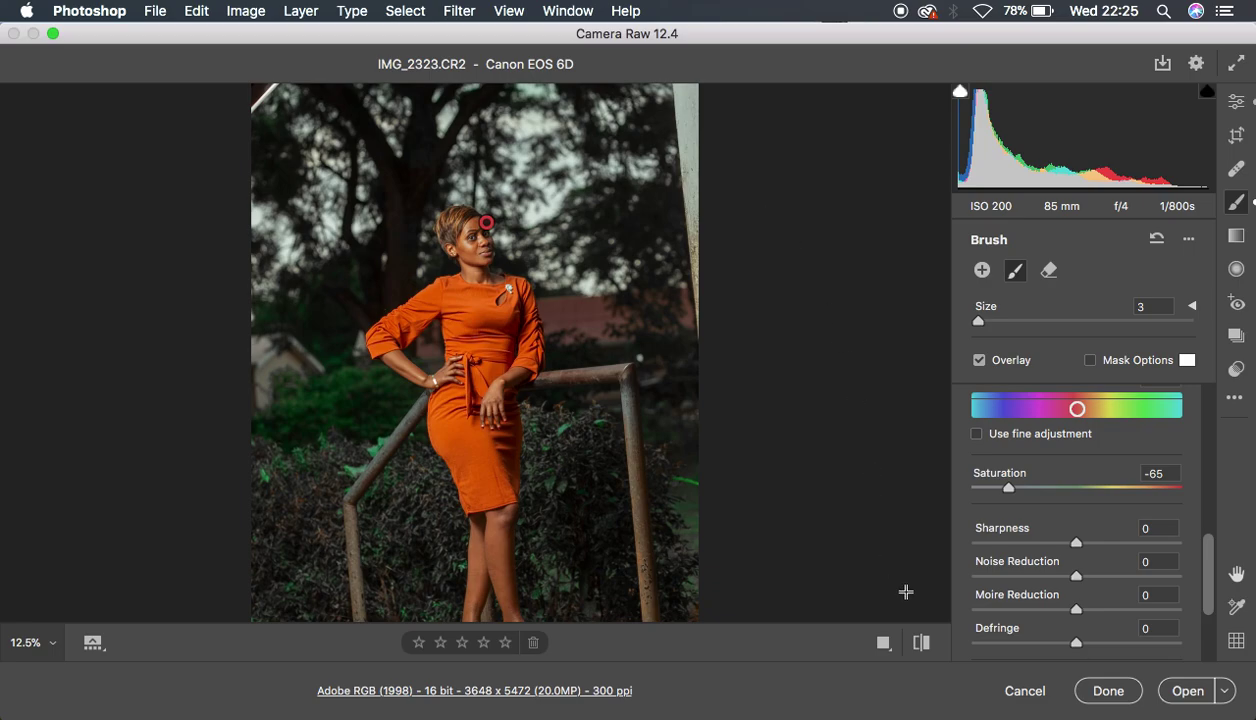
key(space)
drag(628, 409, 628, 367)
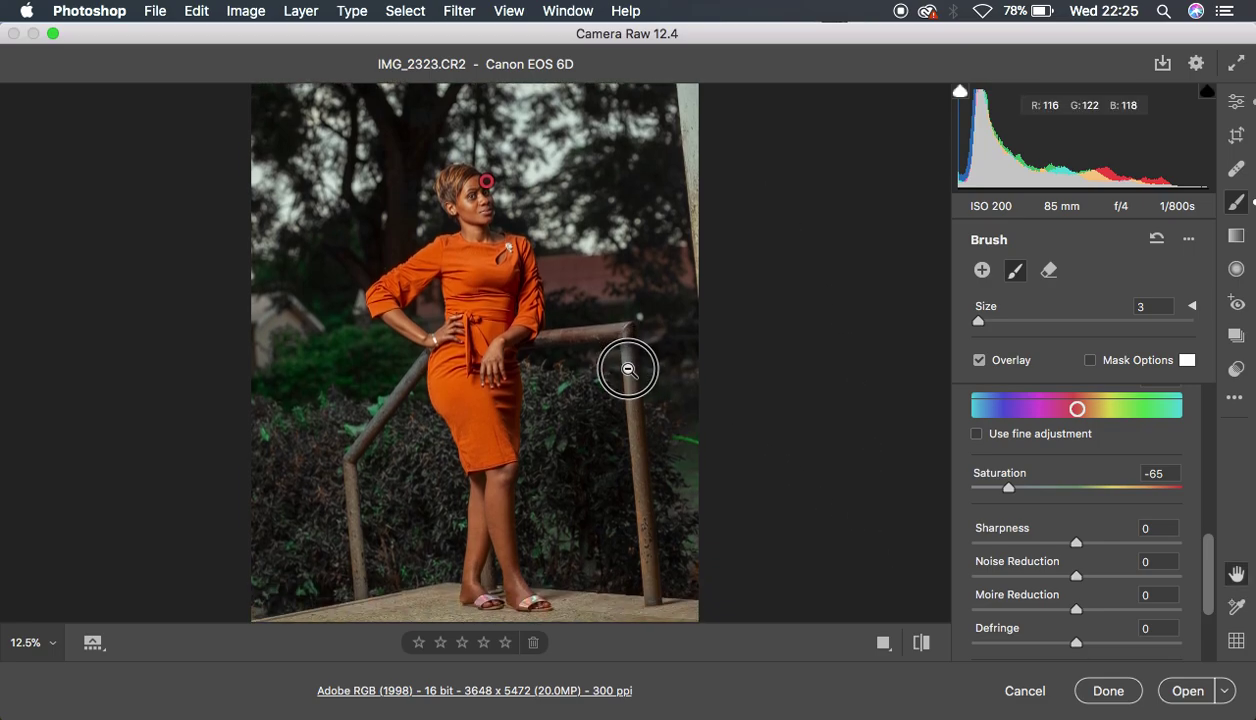
click(921, 641)
click(921, 641)
click(921, 641)
click(921, 641)
click(921, 641)
click(921, 641)
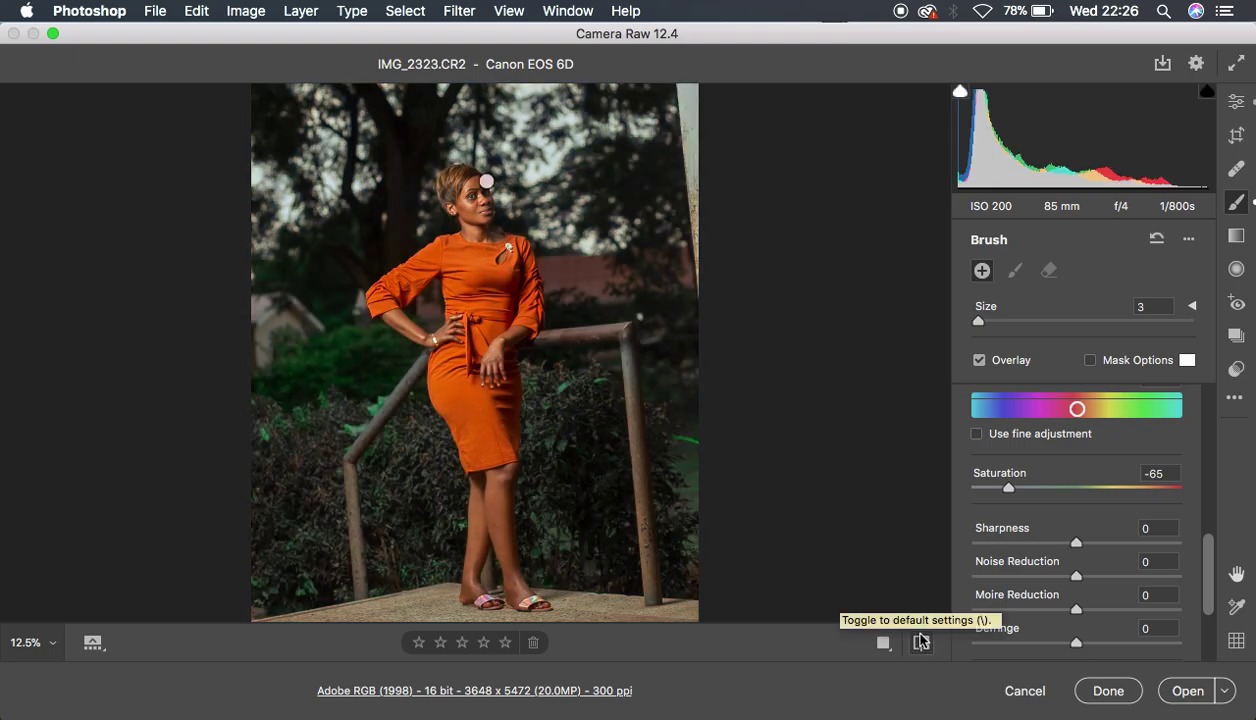